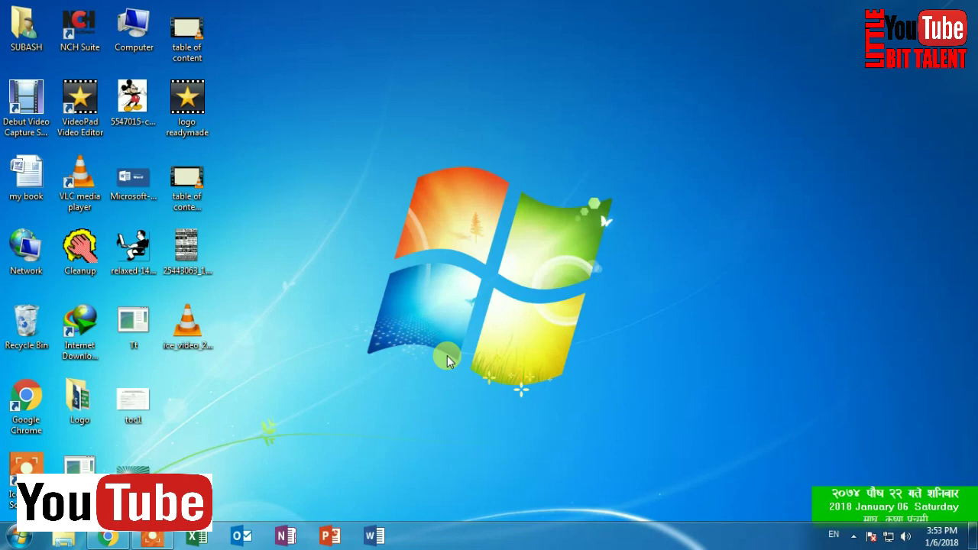
- Restore the Chrome window that shows the YouTube video page
click(108, 537)
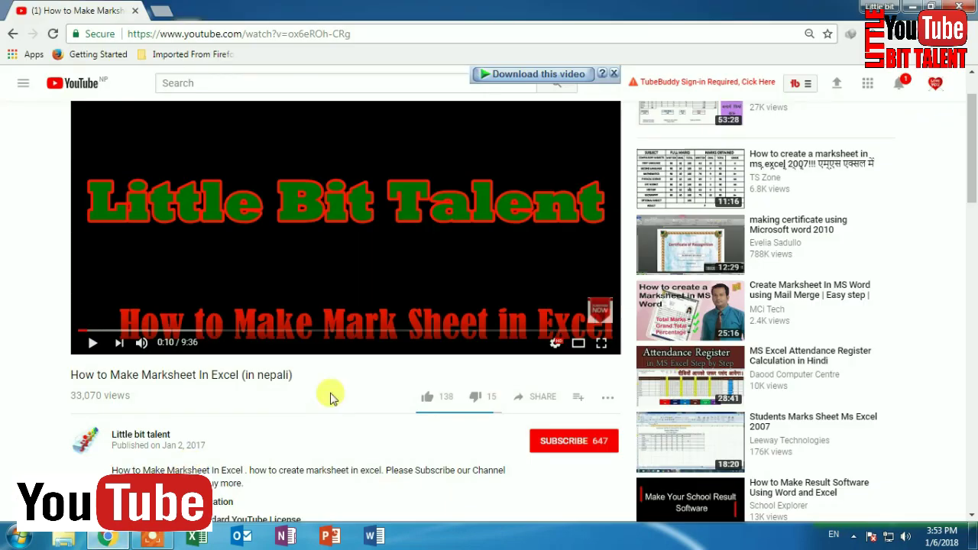
- Subscribe to the video's channel, change its notification bell setting, and minimize the browser
click(556, 450)
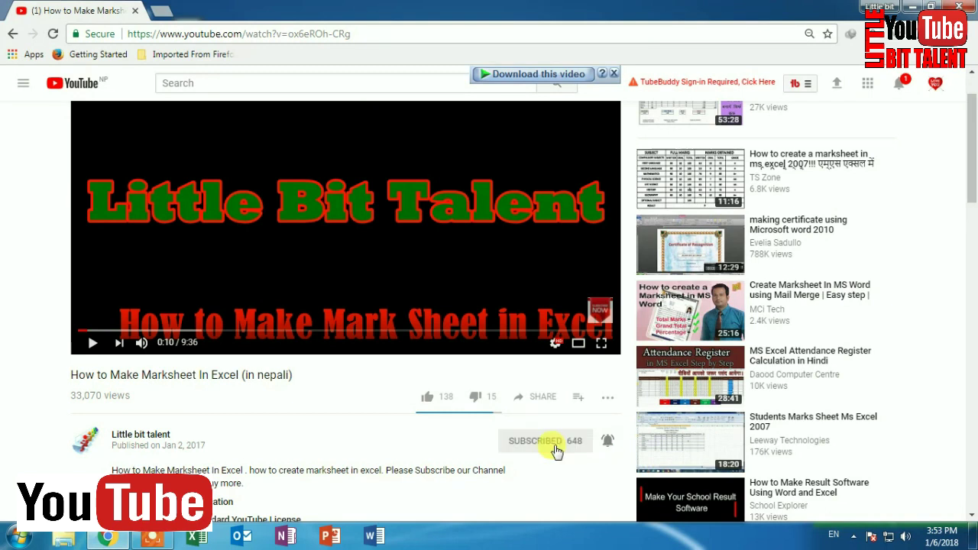
click(608, 447)
click(107, 537)
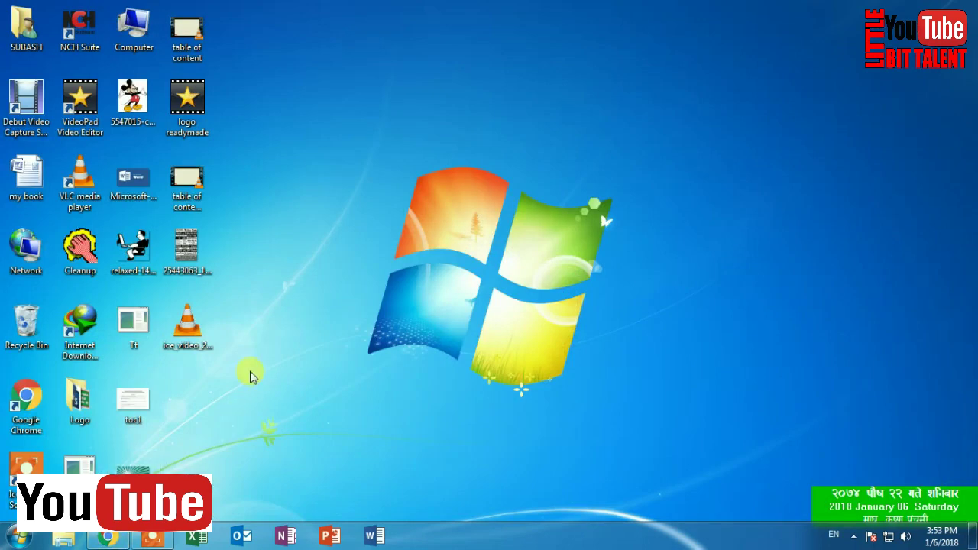
- Refresh the desktop twice and bring up the Start menu's program list
right_click(309, 284)
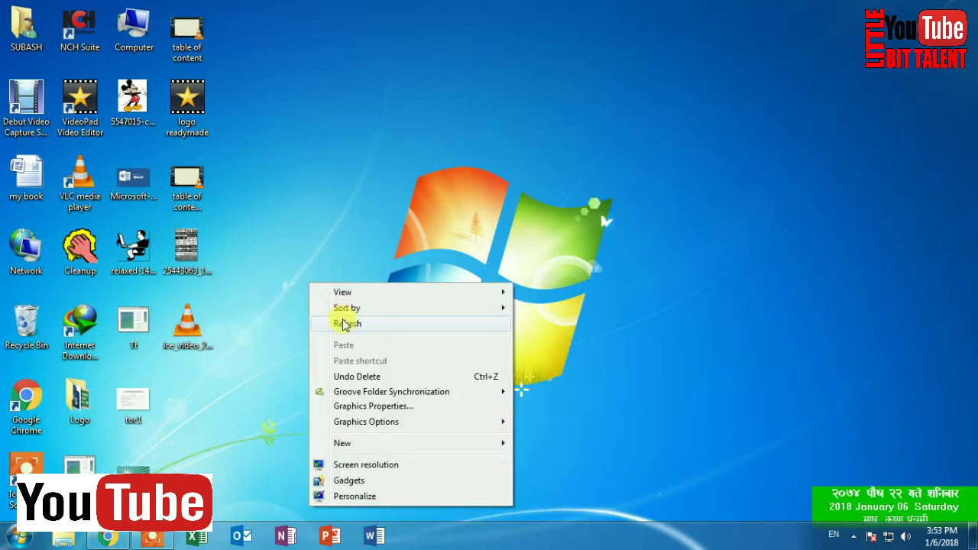
click(346, 324)
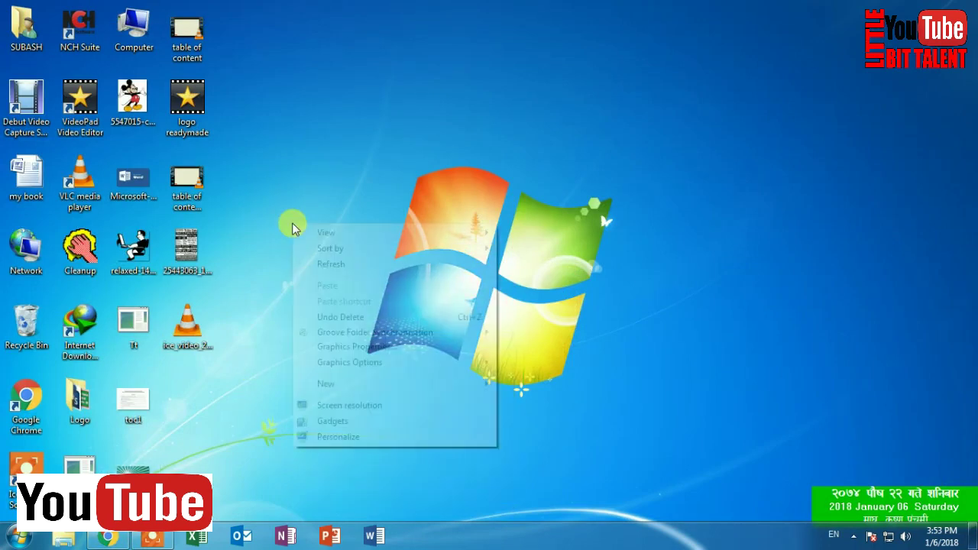
right_click(293, 222)
click(324, 267)
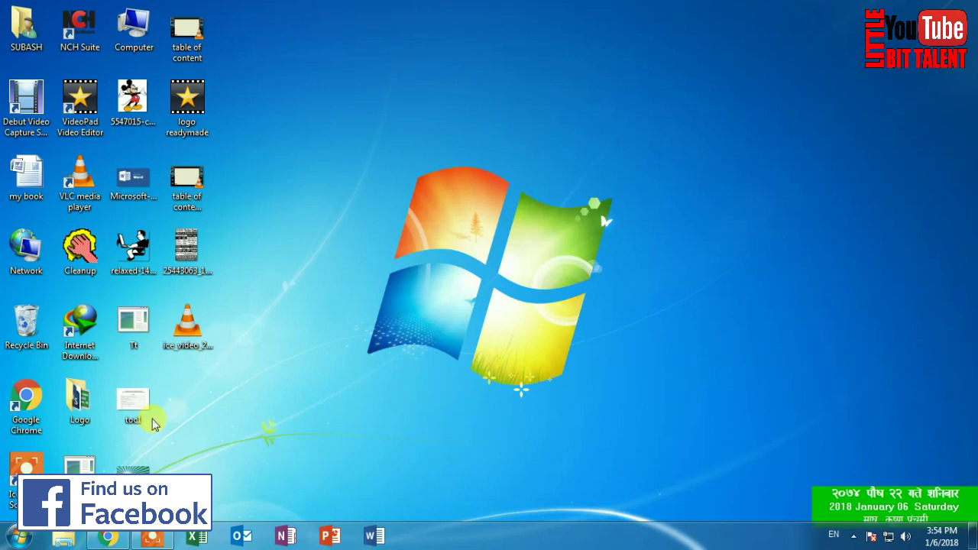
click(19, 537)
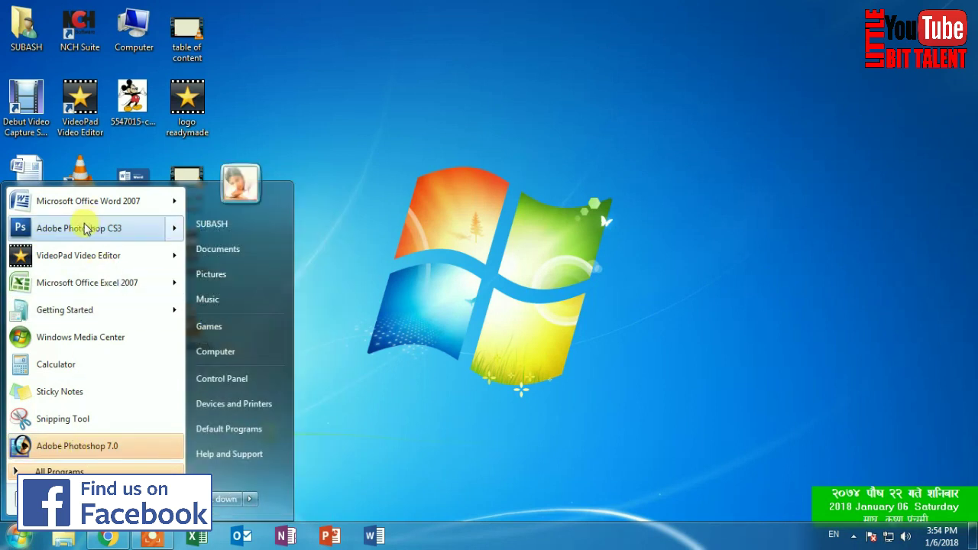
mouse_move(79, 227)
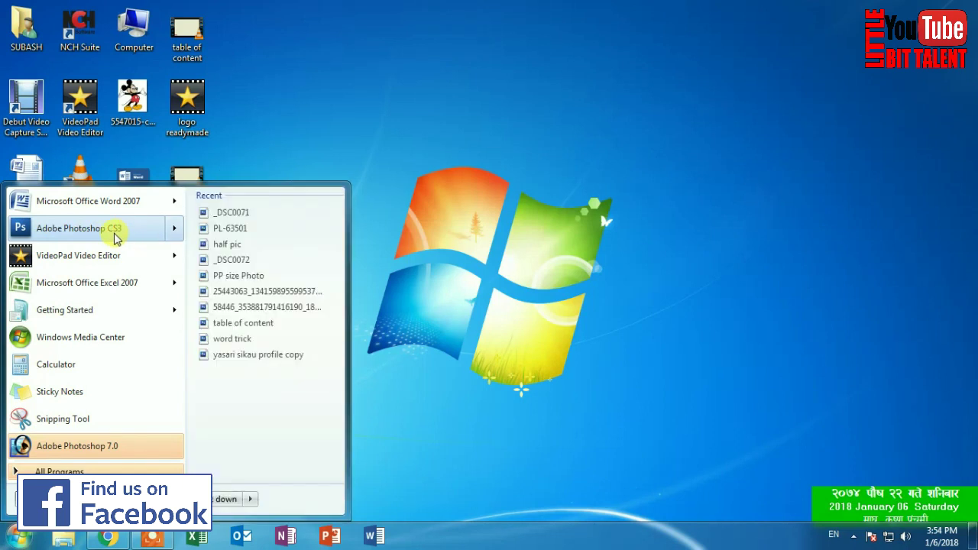
- Launch Adobe Photoshop CS3 and collapse its floating History/Actions panel
click(115, 237)
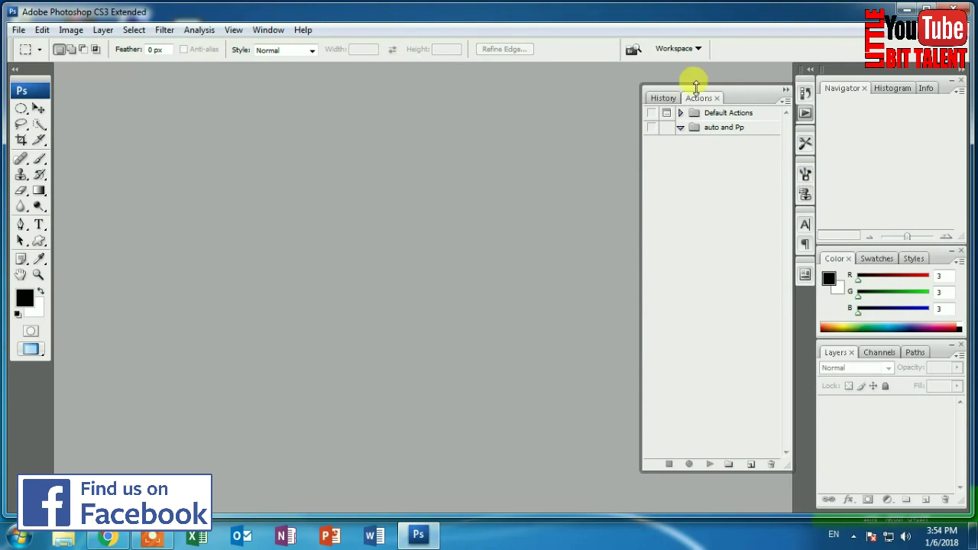
click(867, 74)
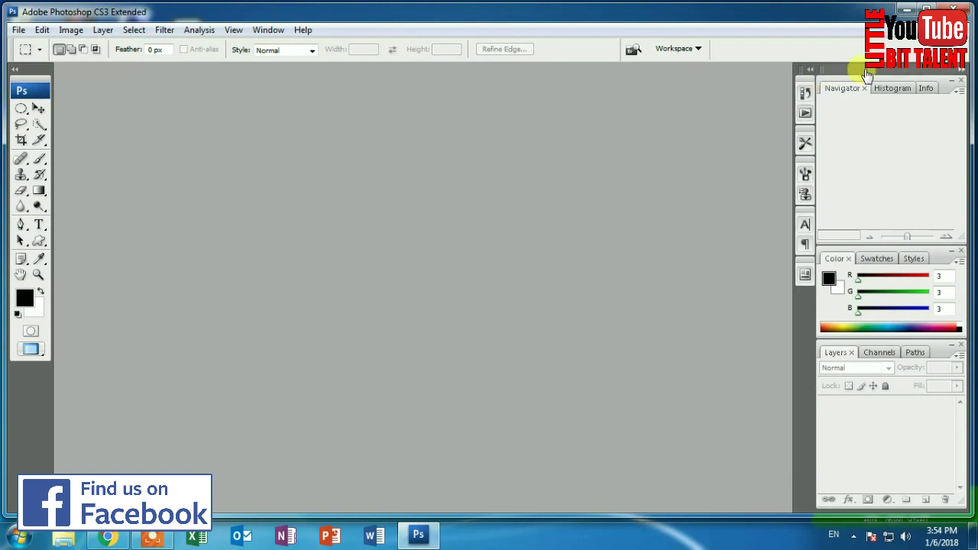
- Collapse the right-side panel dock to named icons, then bring up the Open dialog
double_click(867, 73)
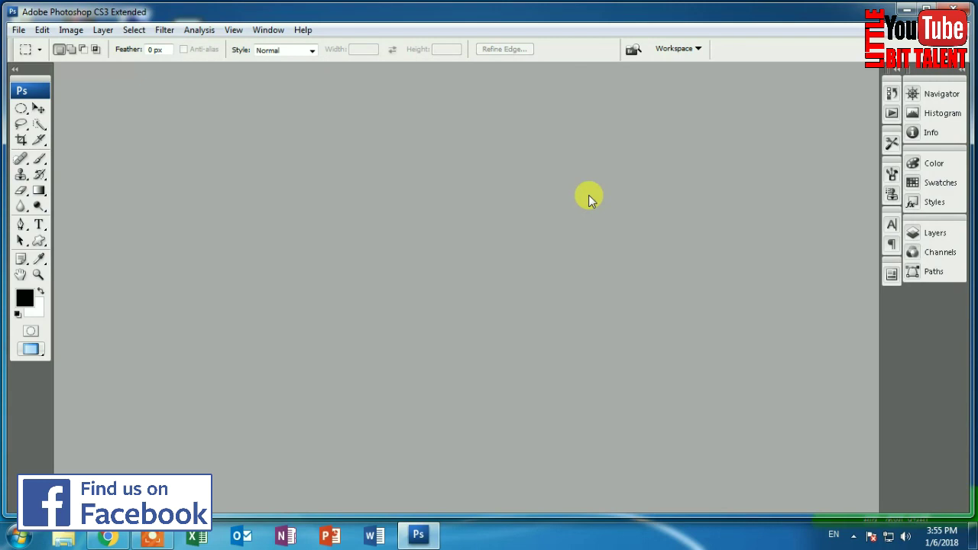
double_click(297, 193)
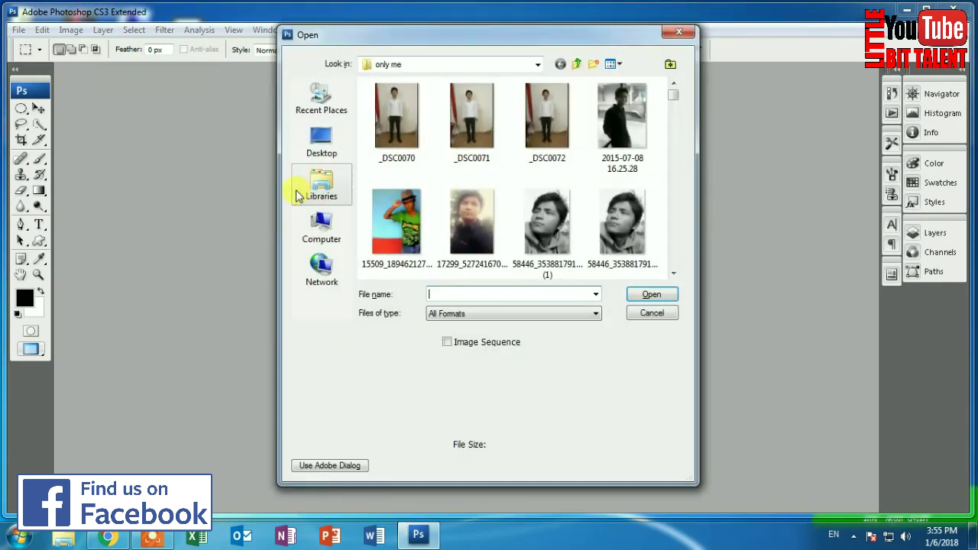
- Browse the 'only me' photo folder and open PL-63501.JPG
click(459, 216)
scroll(458, 214, down, 3)
scroll(481, 233, down, 3)
scroll(481, 232, down, 3)
scroll(482, 233, down, 3)
scroll(481, 232, down, 3)
scroll(482, 234, up, 2)
scroll(481, 233, down, 3)
scroll(480, 234, down, 3)
scroll(480, 234, down, 3)
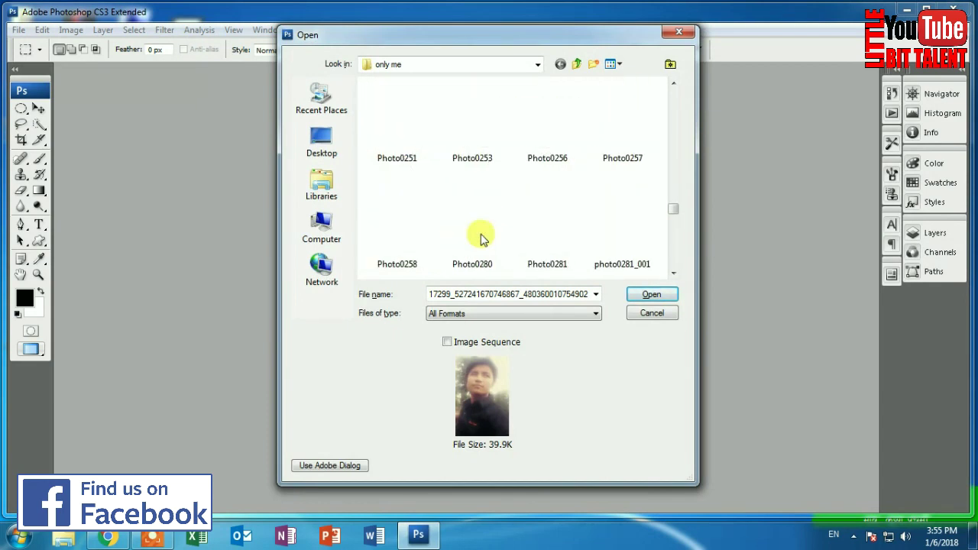
scroll(481, 234, down, 3)
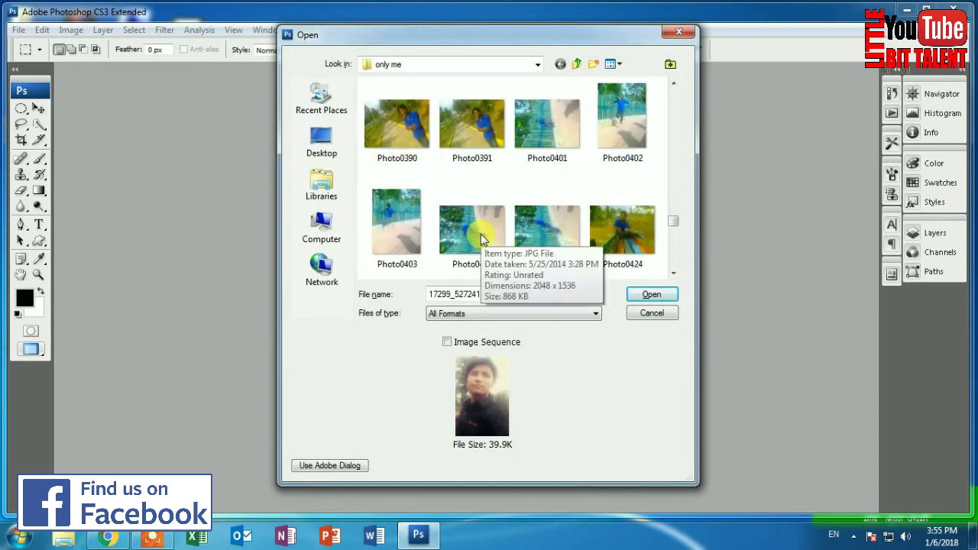
scroll(480, 234, down, 2)
scroll(481, 233, down, 3)
scroll(480, 233, down, 3)
scroll(481, 233, down, 1)
scroll(481, 234, down, 2)
scroll(480, 234, down, 3)
scroll(480, 234, up, 2)
click(398, 158)
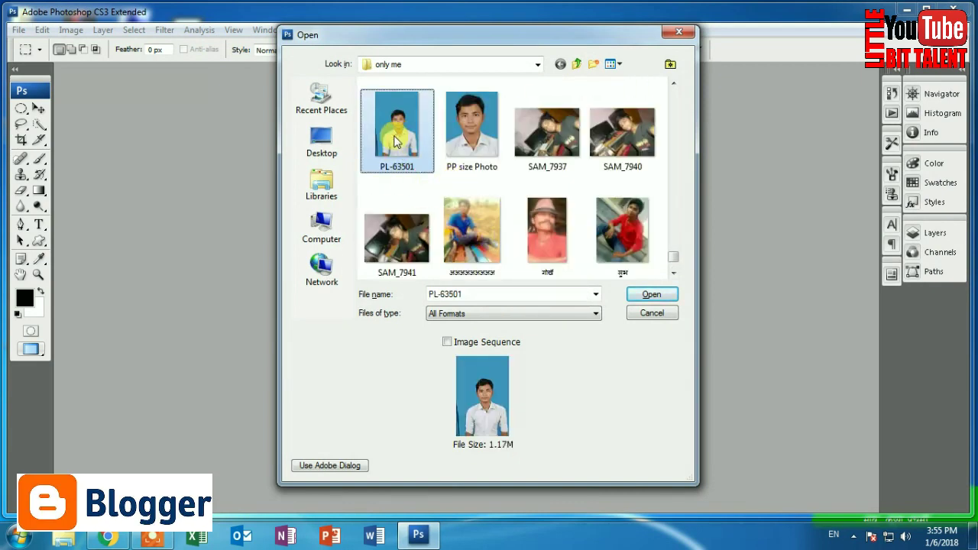
click(654, 294)
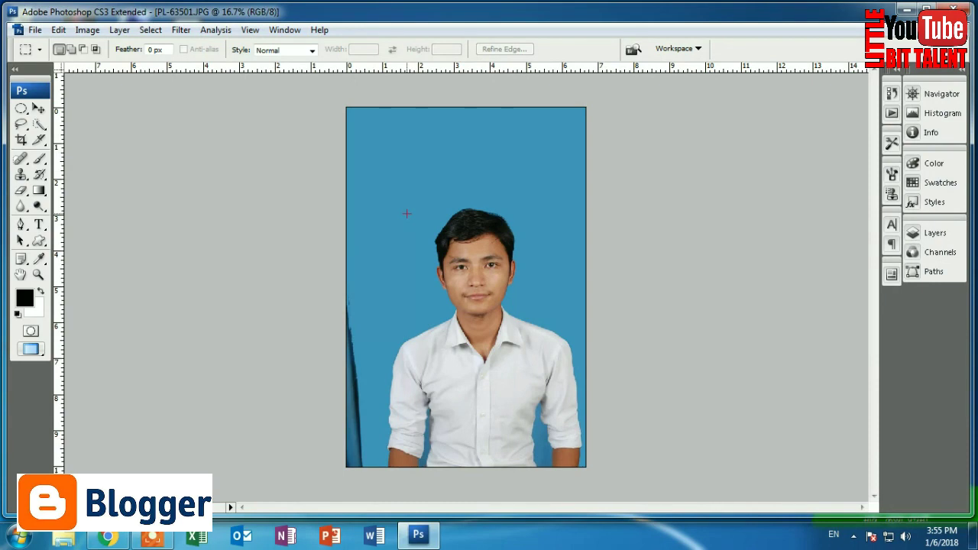
- Zoom in closely on the man's face, panning to the face and shirt collar
ctrl+click(486, 310)
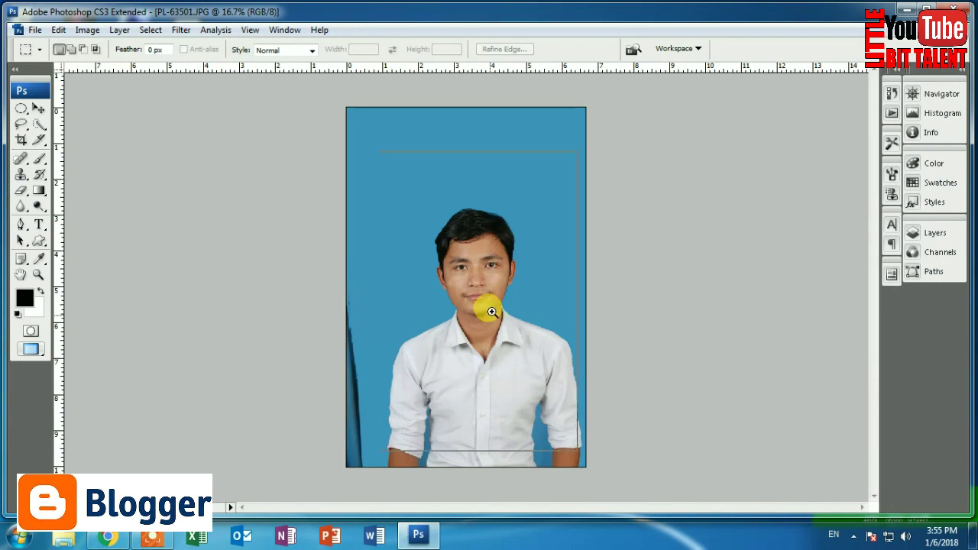
ctrl+click(521, 290)
ctrl+click(525, 271)
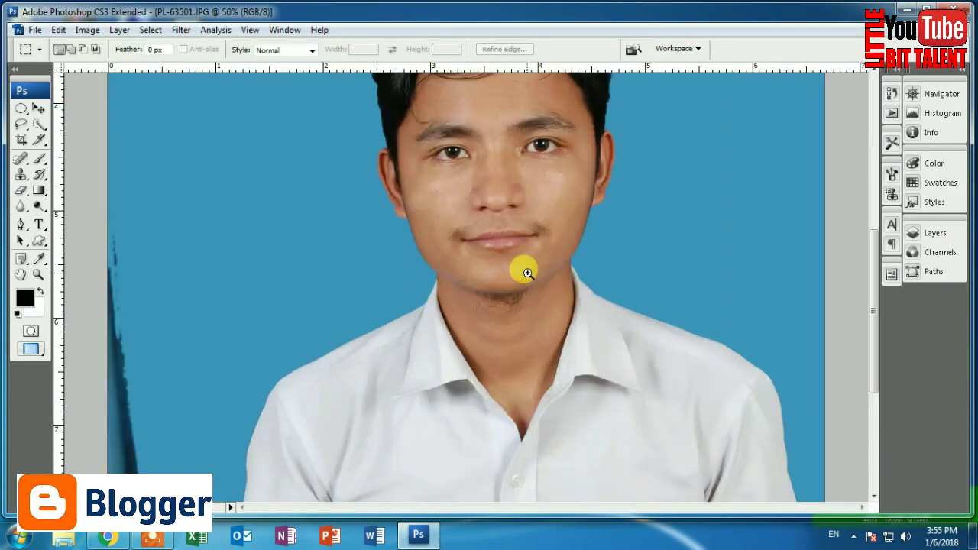
ctrl+click(532, 264)
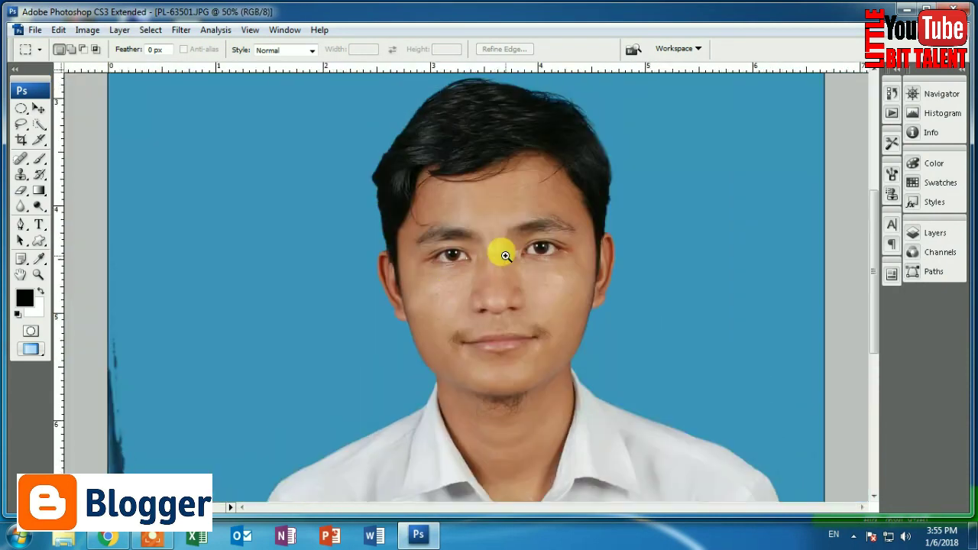
ctrl+click(425, 323)
drag(425, 323, 378, 157)
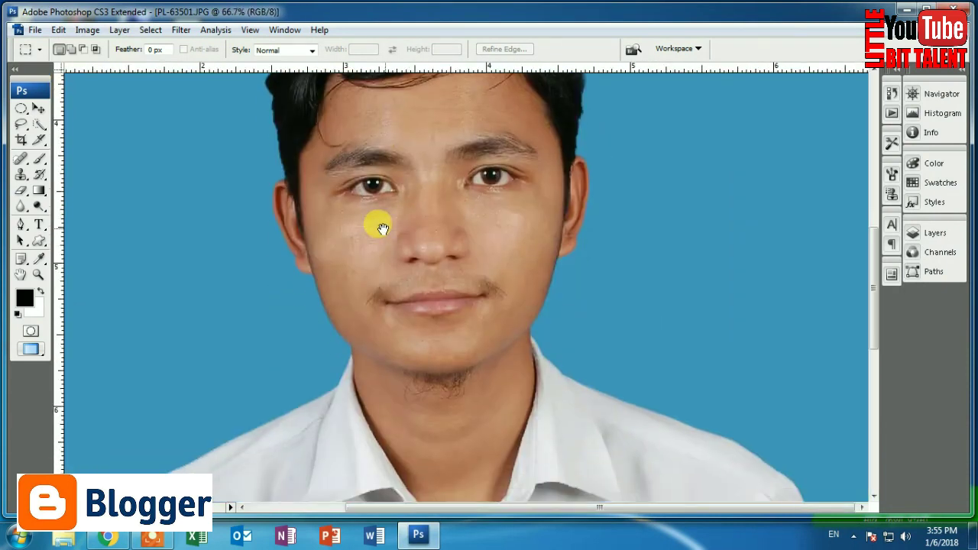
scroll(463, 251, up, 3)
scroll(415, 185, down, 3)
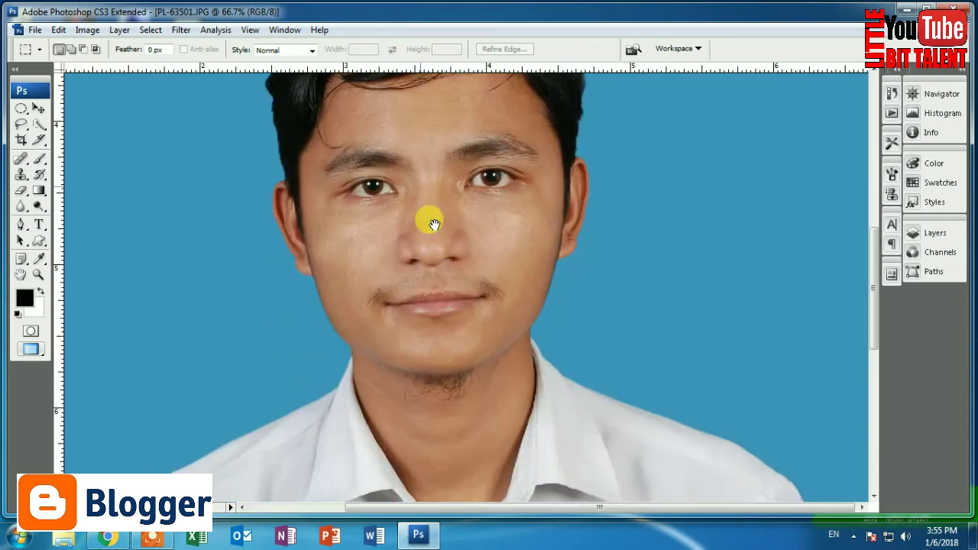
ctrl+click(443, 247)
alt+click(421, 226)
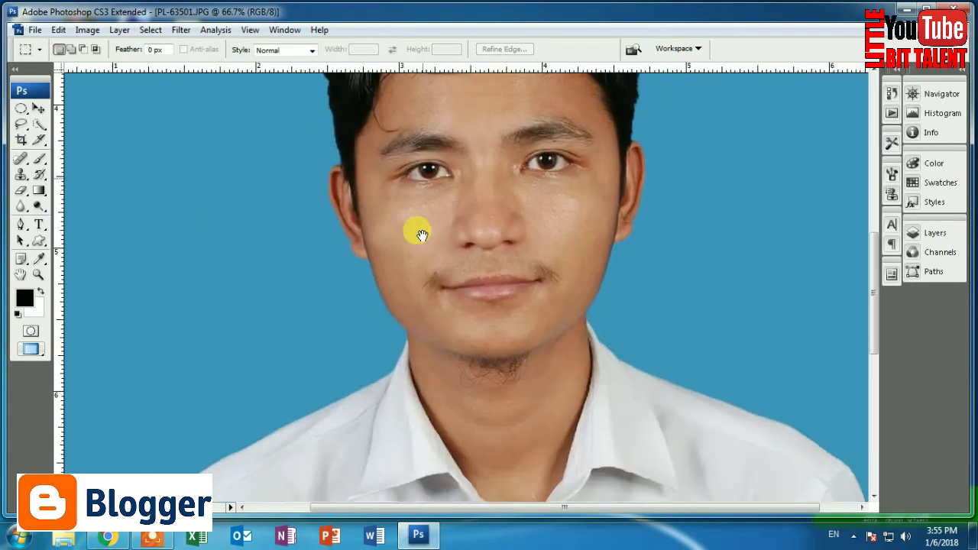
scroll(459, 252, down, 3)
scroll(481, 264, up, 3)
scroll(457, 259, up, 2)
scroll(480, 267, up, 1)
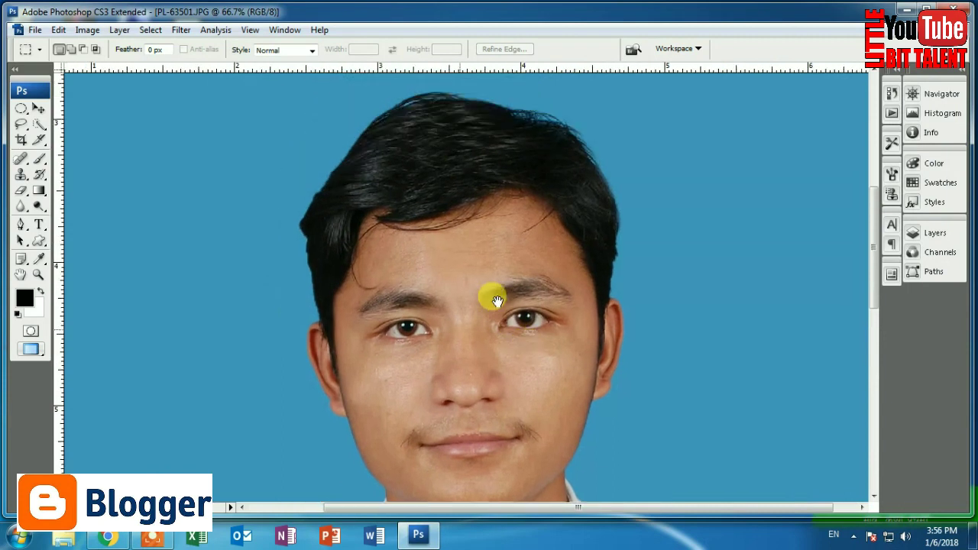
scroll(478, 279, down, 3)
scroll(505, 237, up, 2)
scroll(489, 260, up, 1)
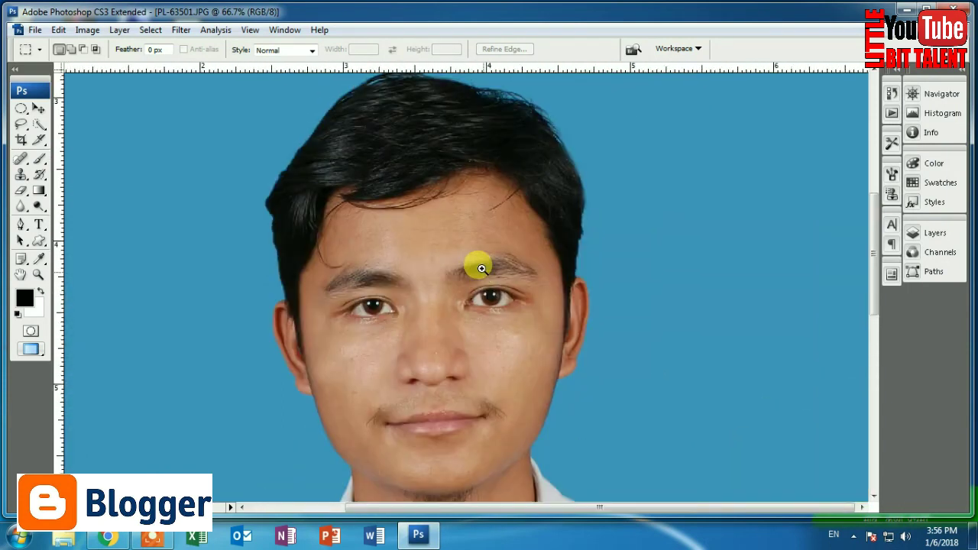
click(482, 268)
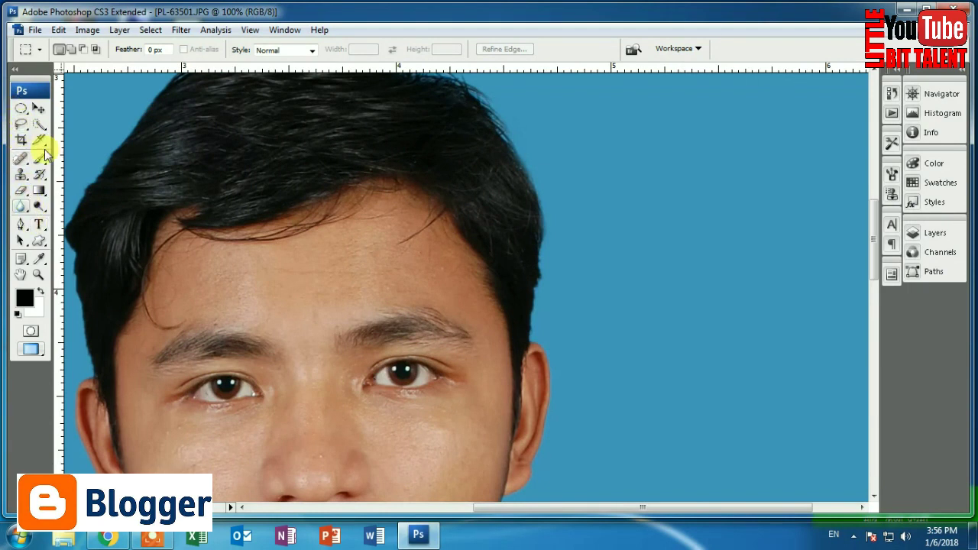
- Zoom back out to 33.3% and pan so the head and shirt collar fit
key(ctrl+minus)
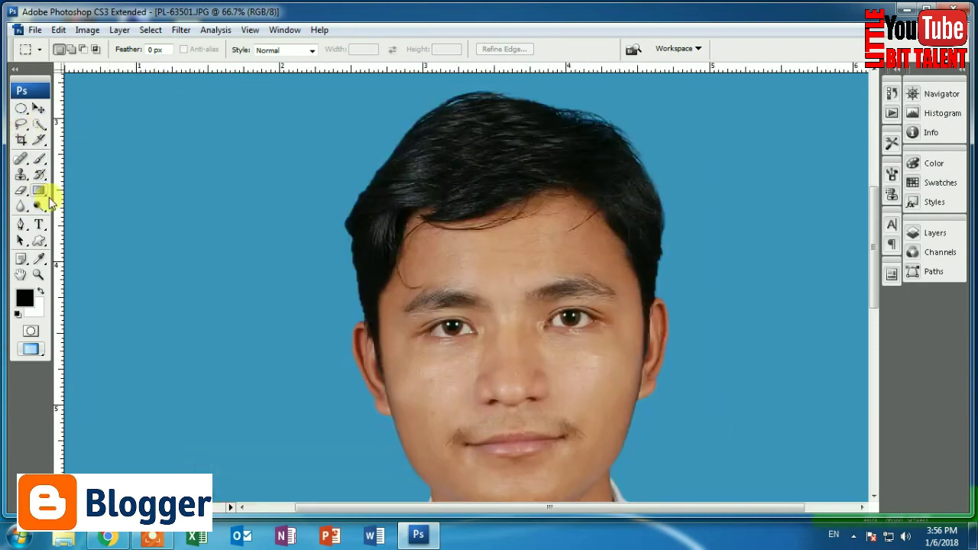
click(333, 258)
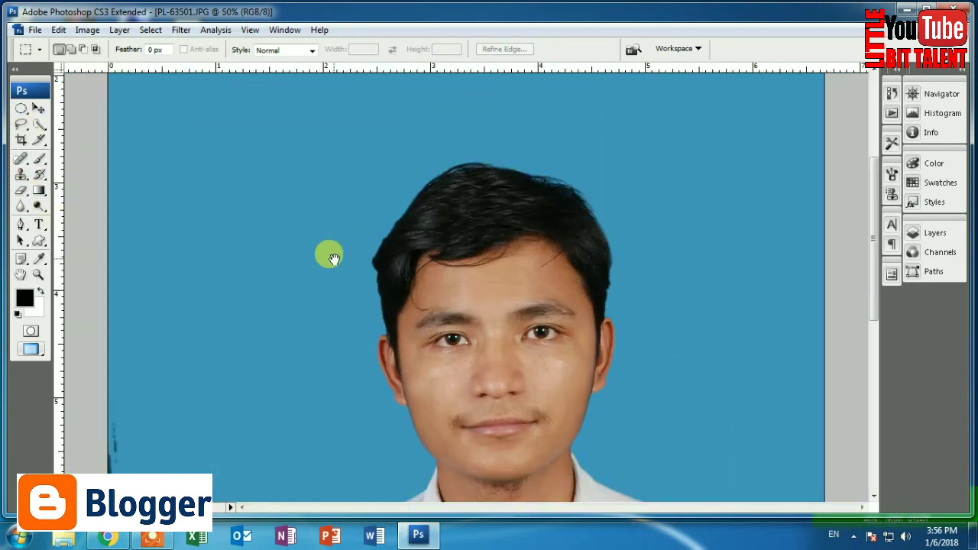
scroll(461, 316, down, 2)
click(500, 280)
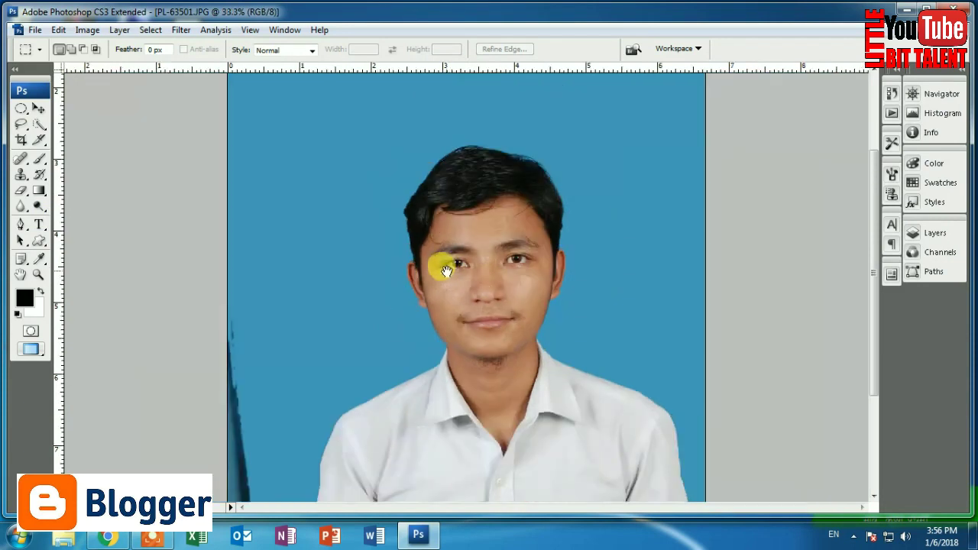
click(474, 267)
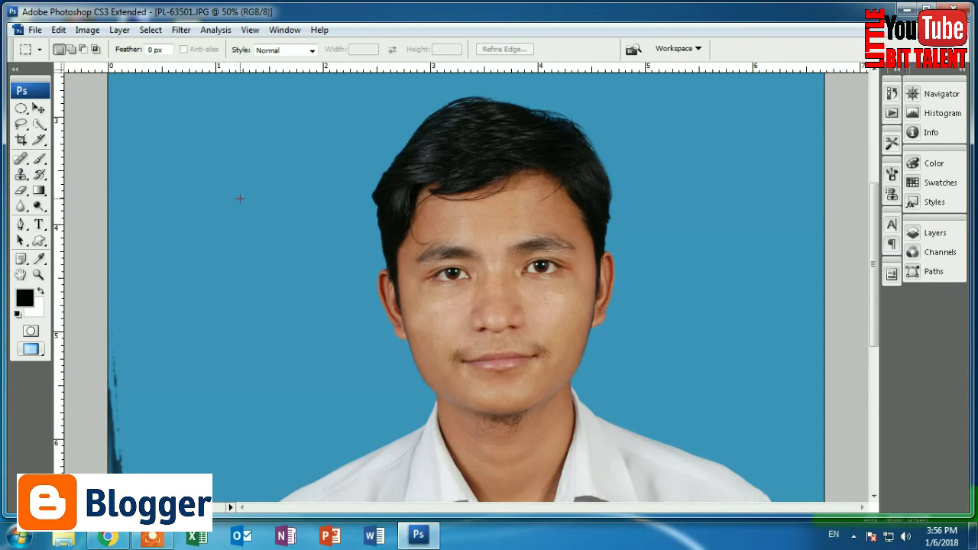
click(499, 262)
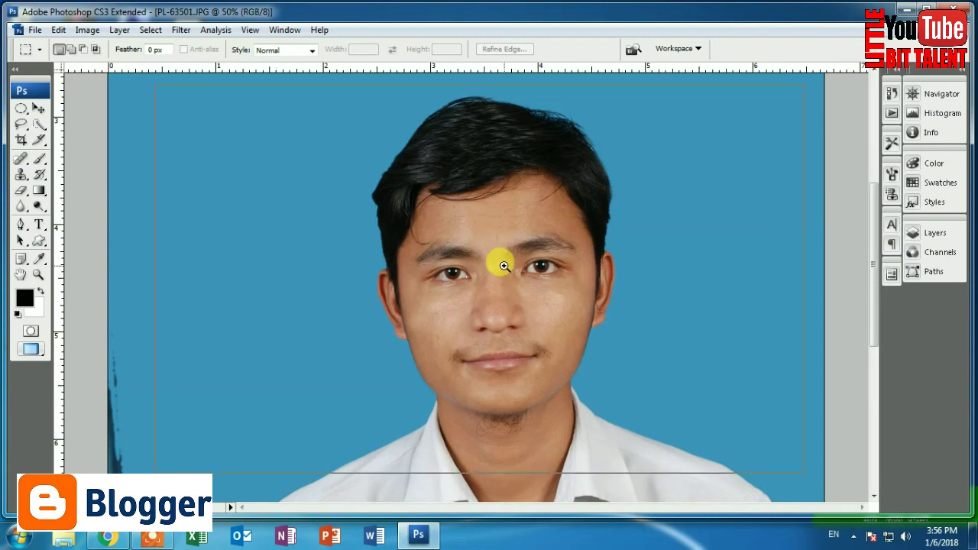
alt+click(493, 261)
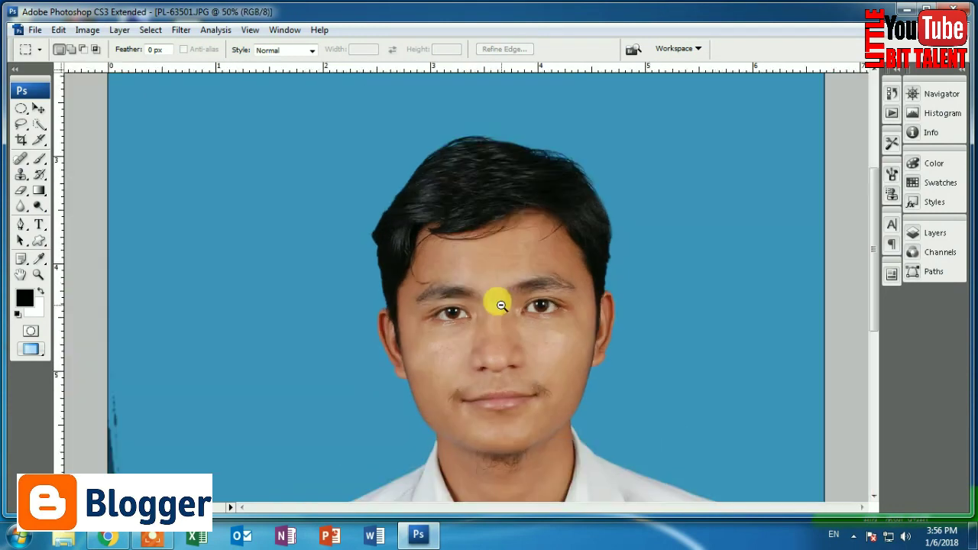
alt+click(500, 305)
alt+click(501, 304)
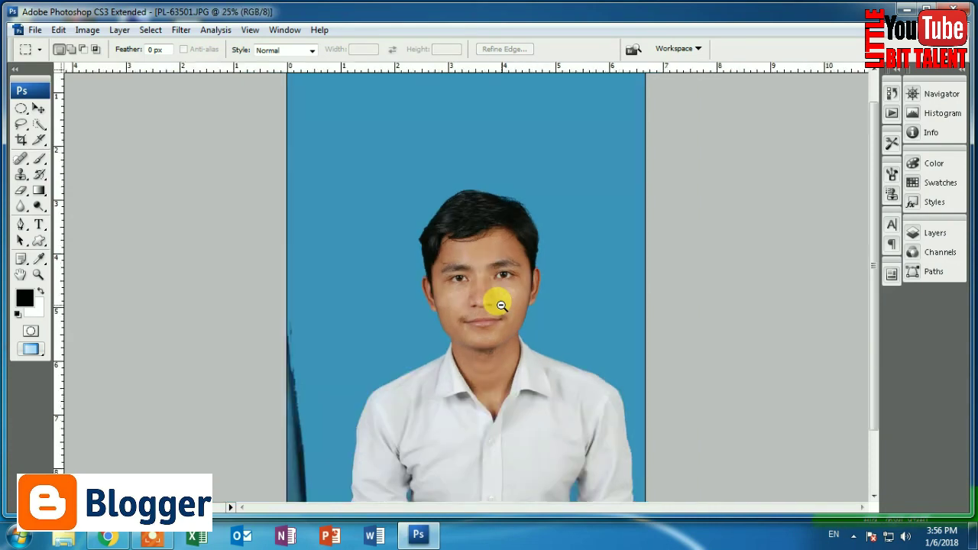
scroll(500, 305, down, 2)
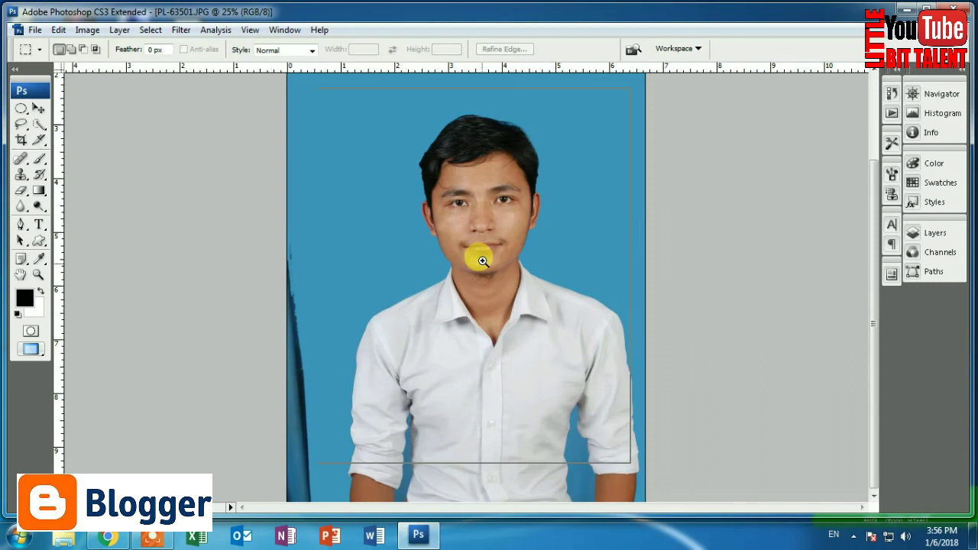
key(ctrl+plus)
drag(490, 318, 482, 282)
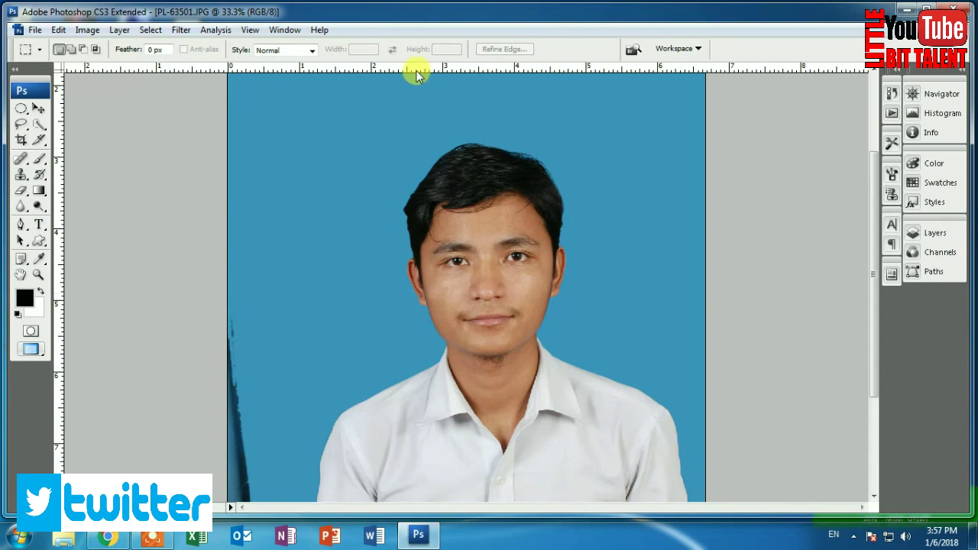
click(287, 35)
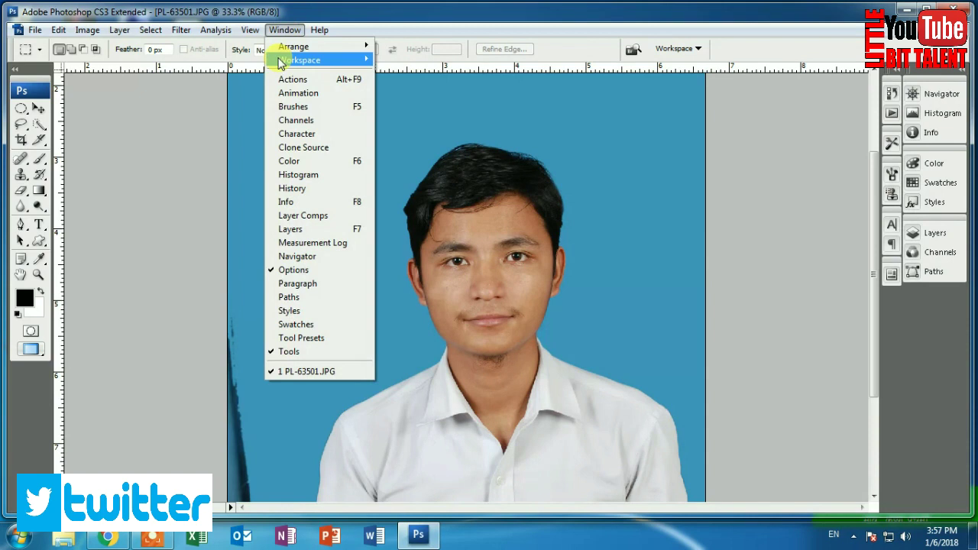
- Show the action sets list, open and dismiss the Start menu, then close the Actions panel
click(341, 81)
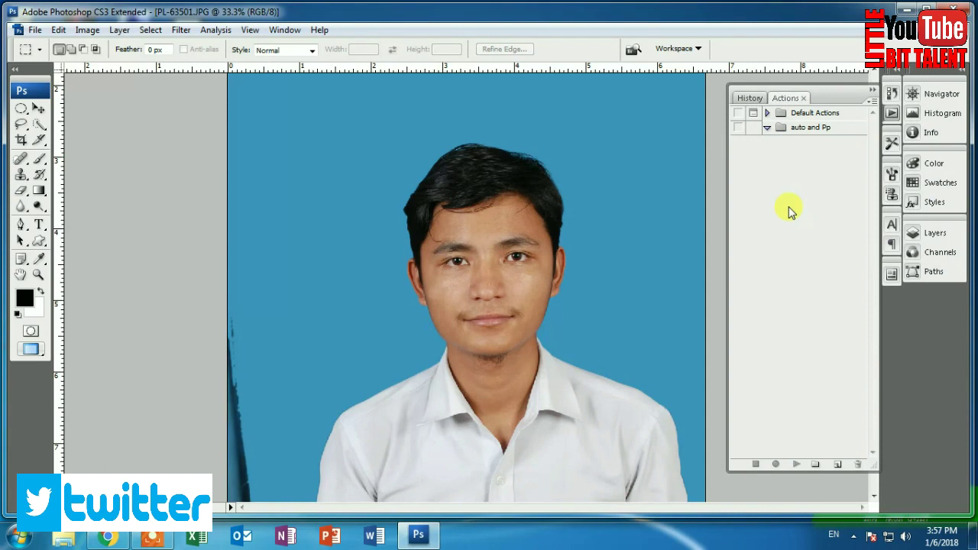
click(17, 536)
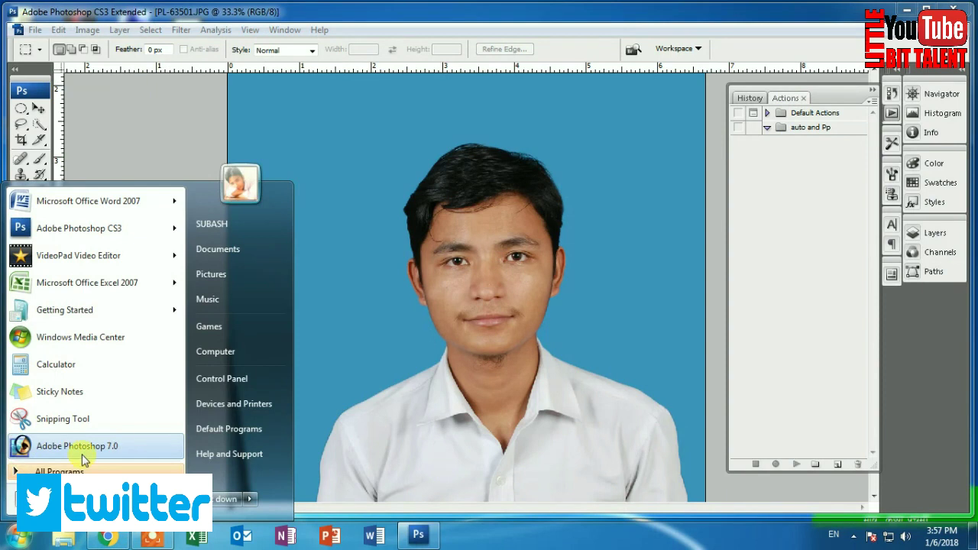
click(428, 351)
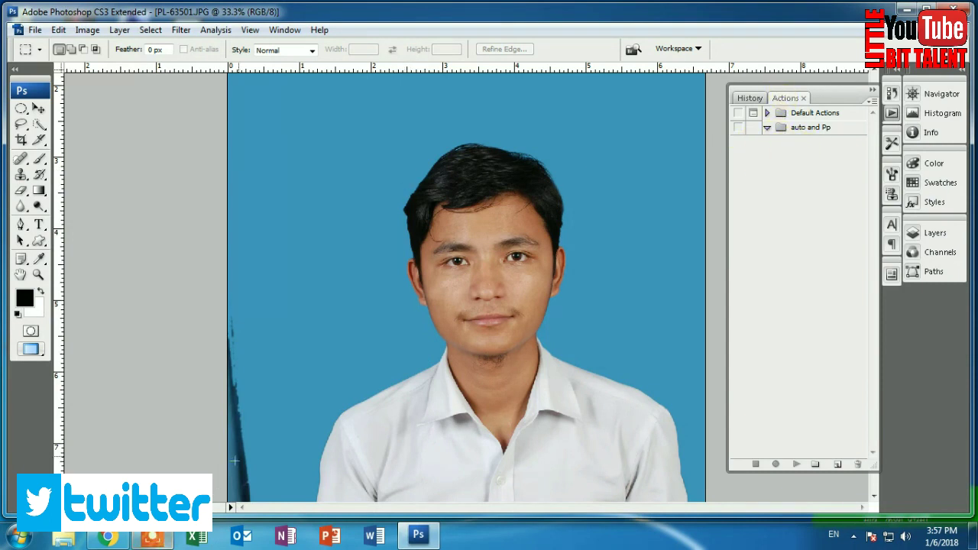
click(242, 433)
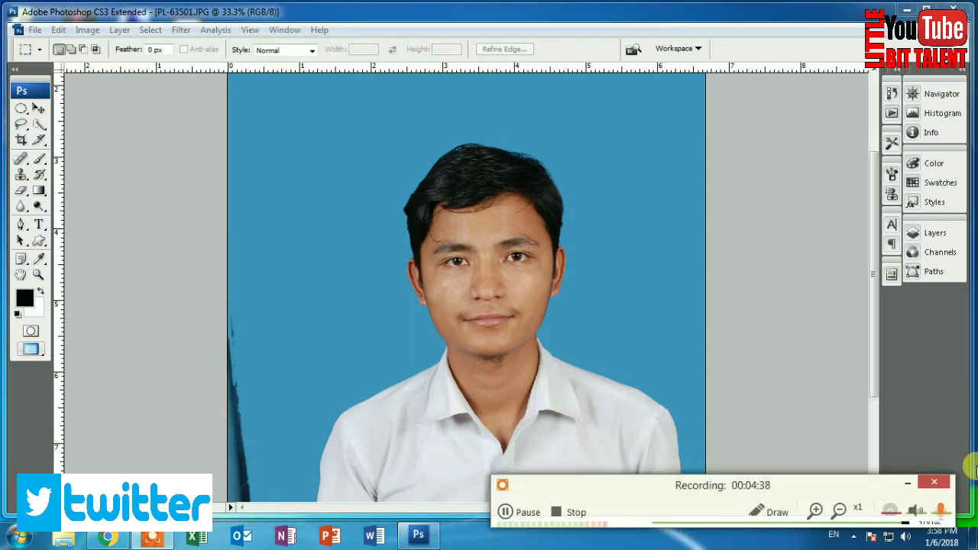
- Show the Actions panel from the Window menu, listing only Default Actions
click(284, 30)
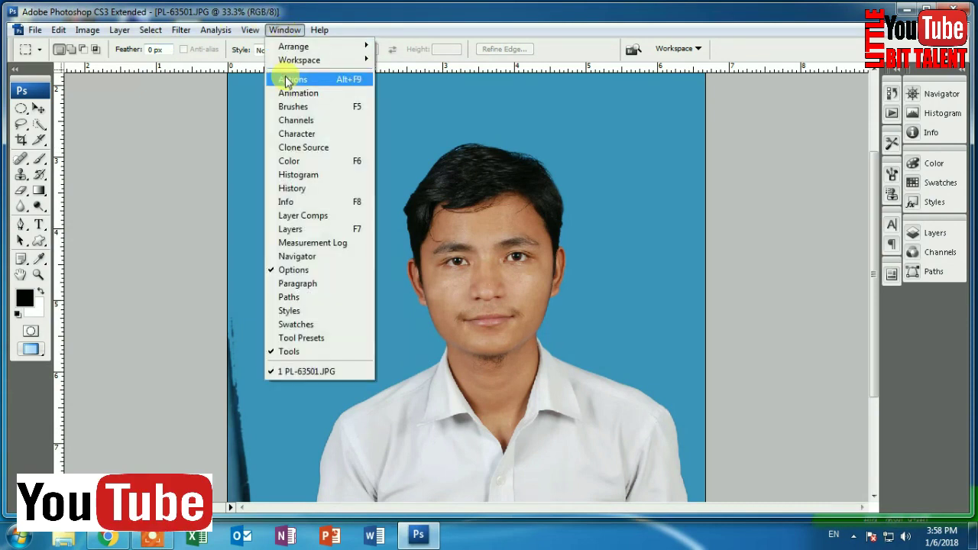
click(290, 80)
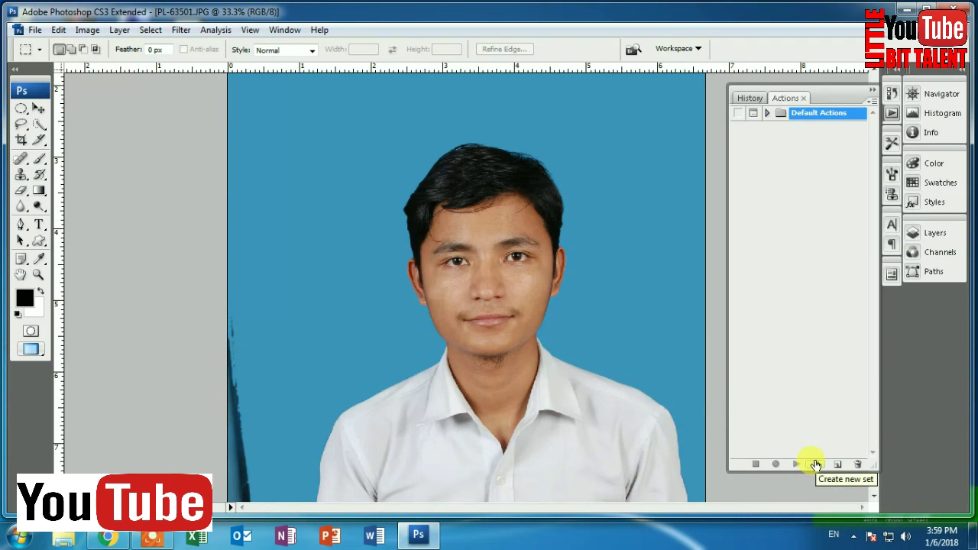
- Create a new action set named 'auto and pp' below Default Actions
click(817, 464)
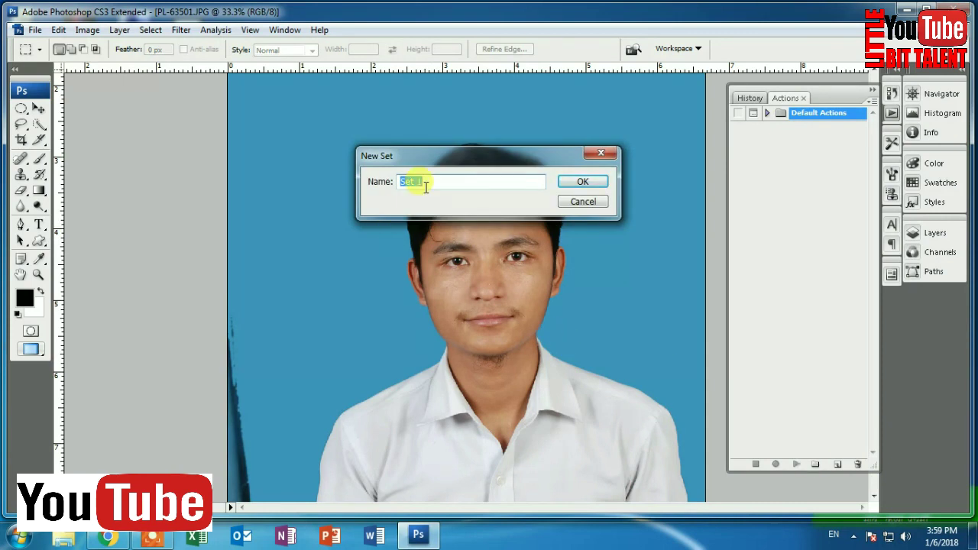
drag(428, 182, 396, 187)
text(au)
key(BackSpace)
key(BackSpace)
text(auto and pp)
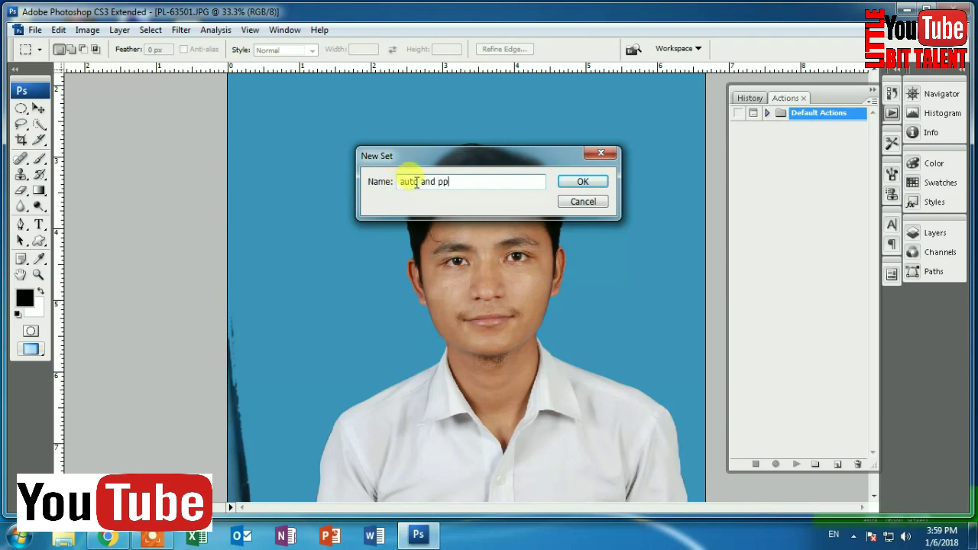
click(569, 190)
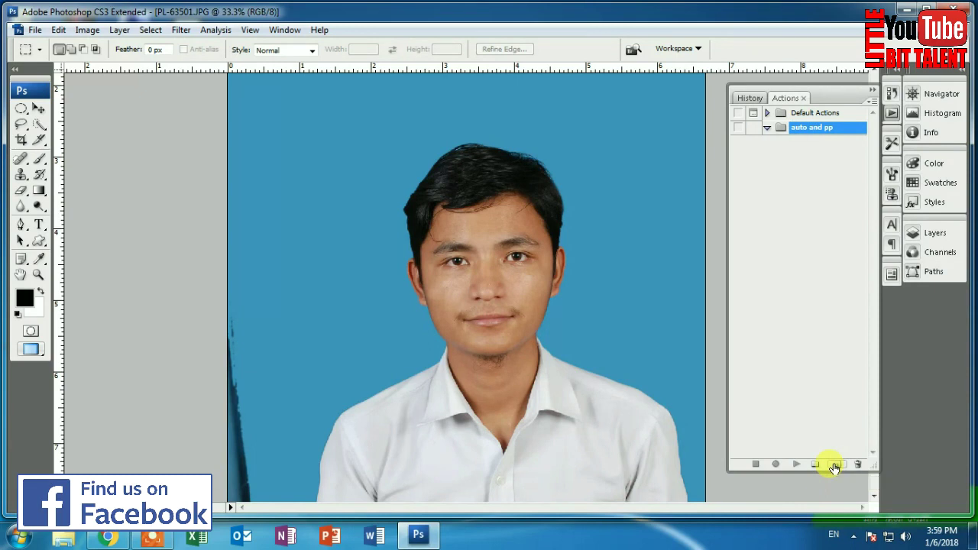
click(836, 465)
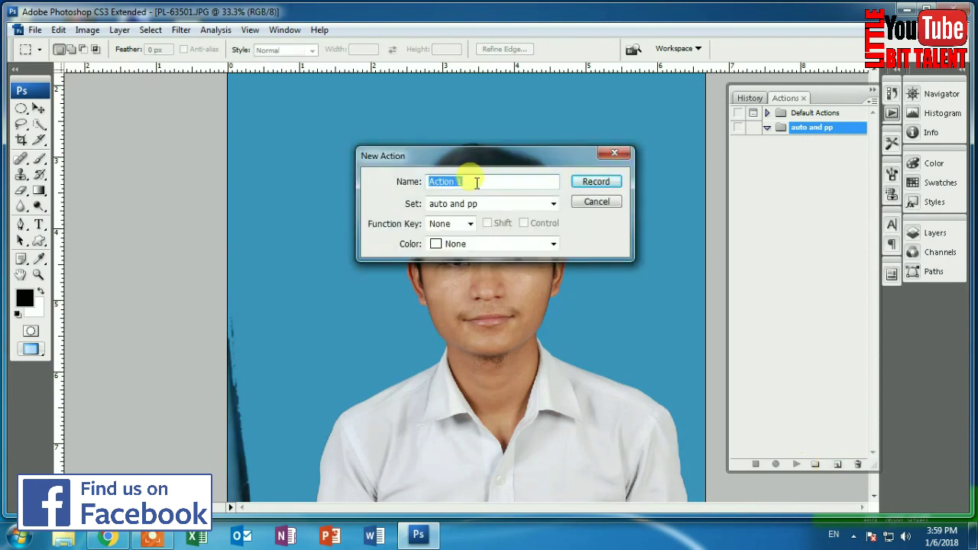
- Create the 'auto and pp' action in the auto and pp set and start recording
key(BackSpace)
text(auto and)
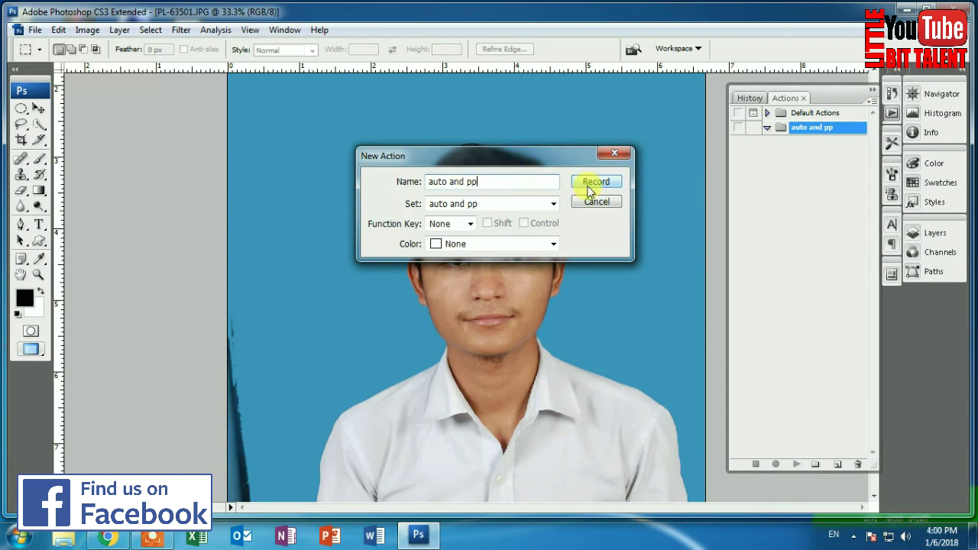
click(589, 188)
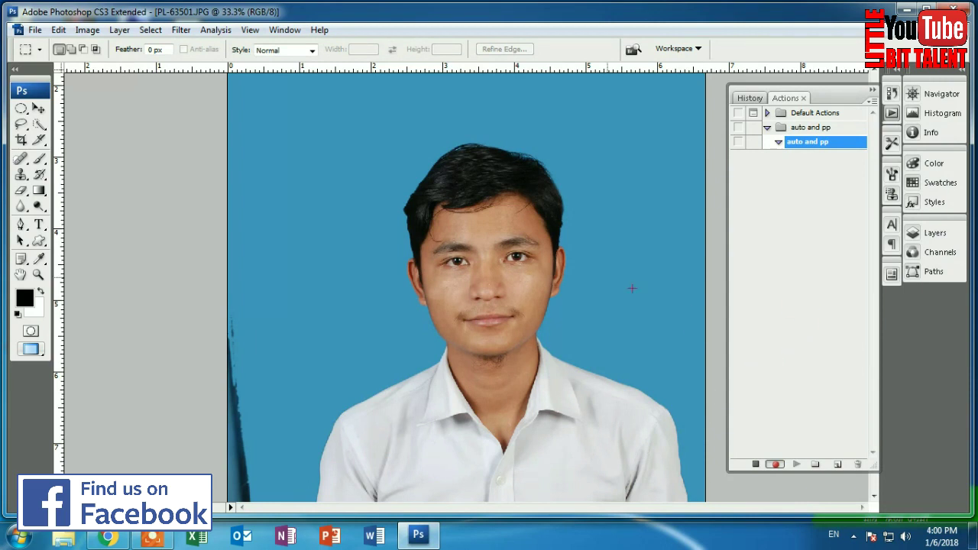
- Set the Crop tool to 1.2 in width, 1.5 in height and 300 pixels/inch resolution
click(21, 141)
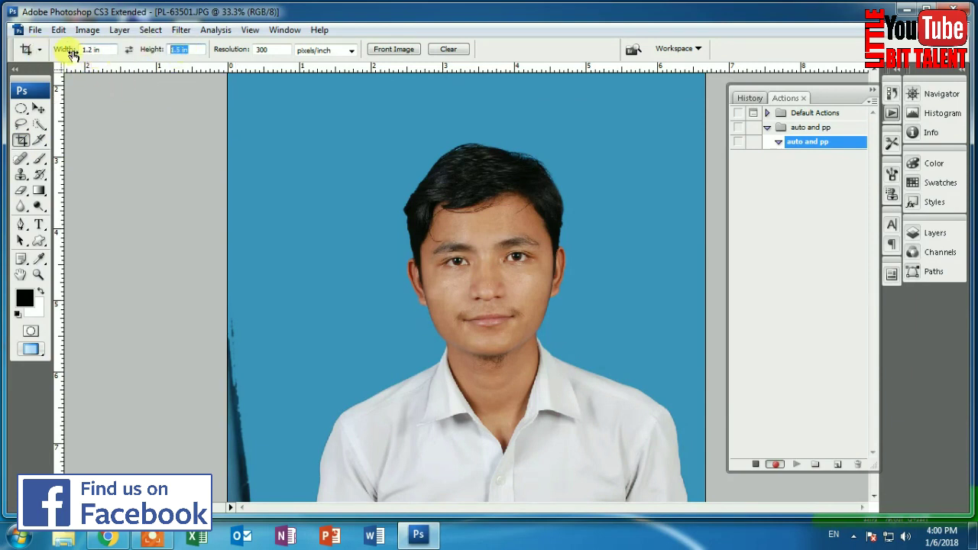
drag(97, 49, 82, 49)
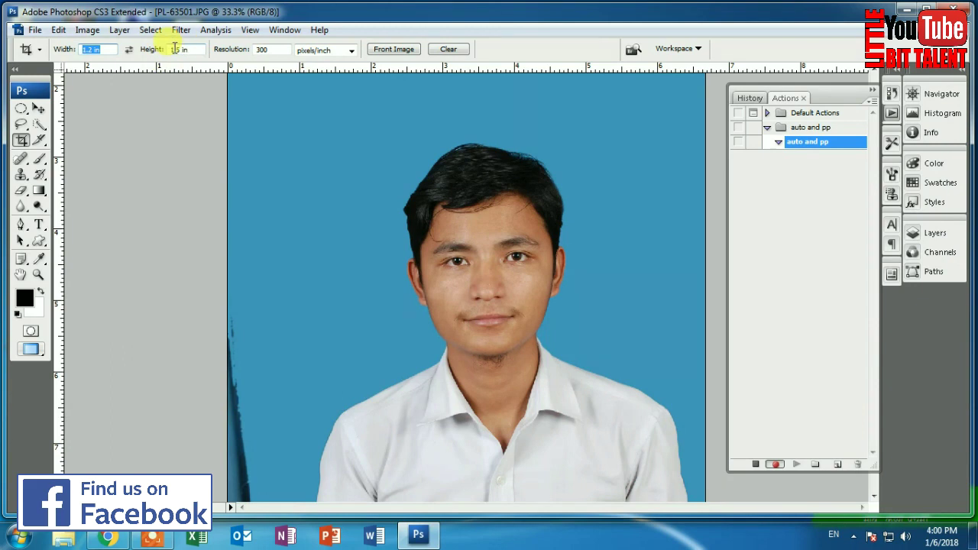
click(453, 50)
text(1.2)
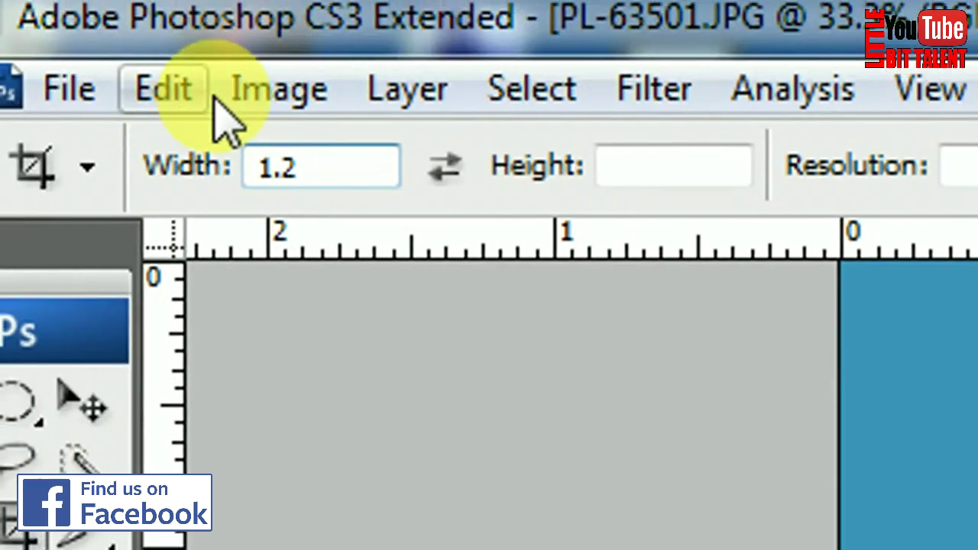
text(inch)
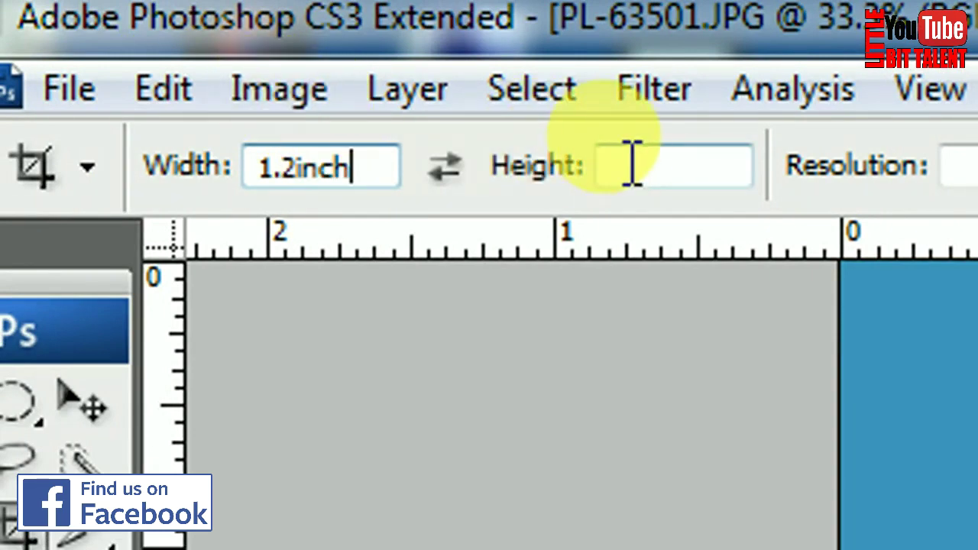
click(634, 167)
text(1.5inc)
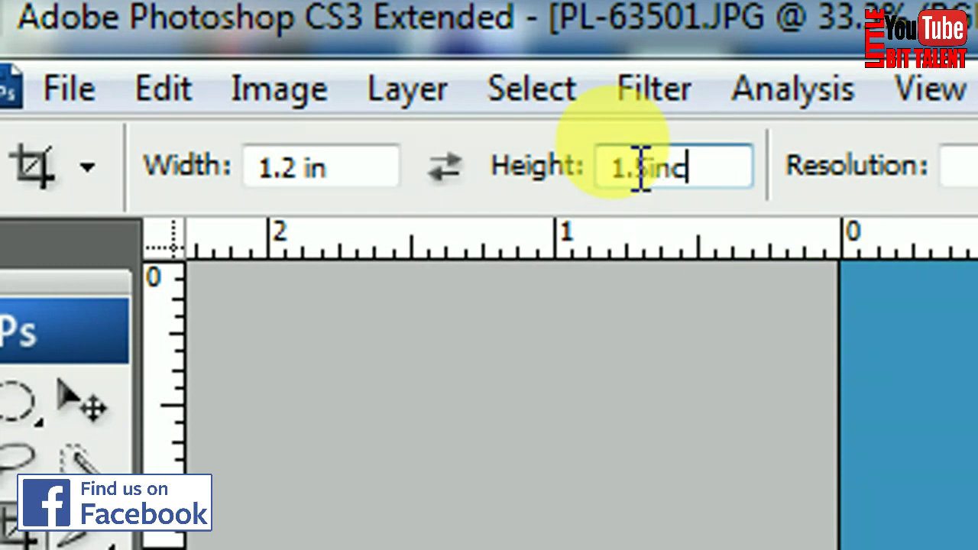
text(h)
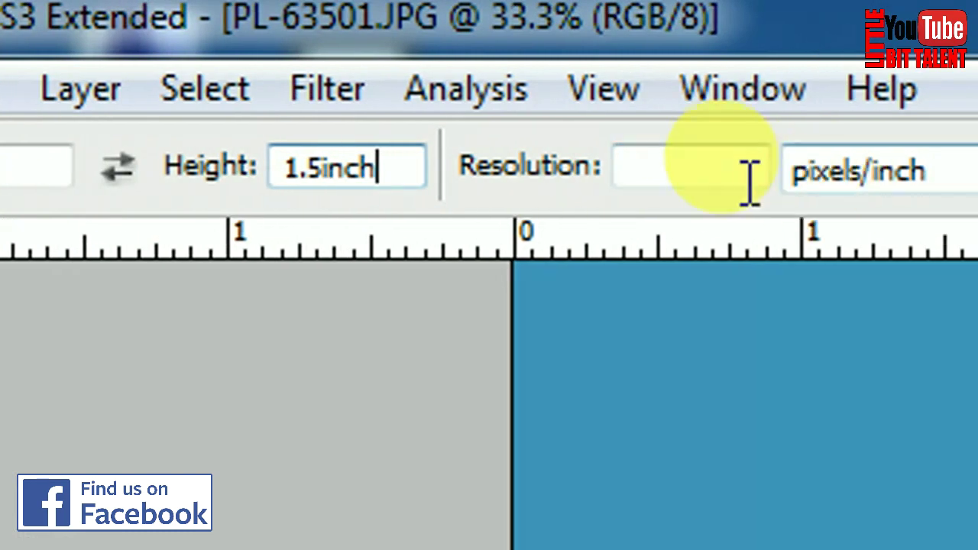
click(747, 182)
text(300)
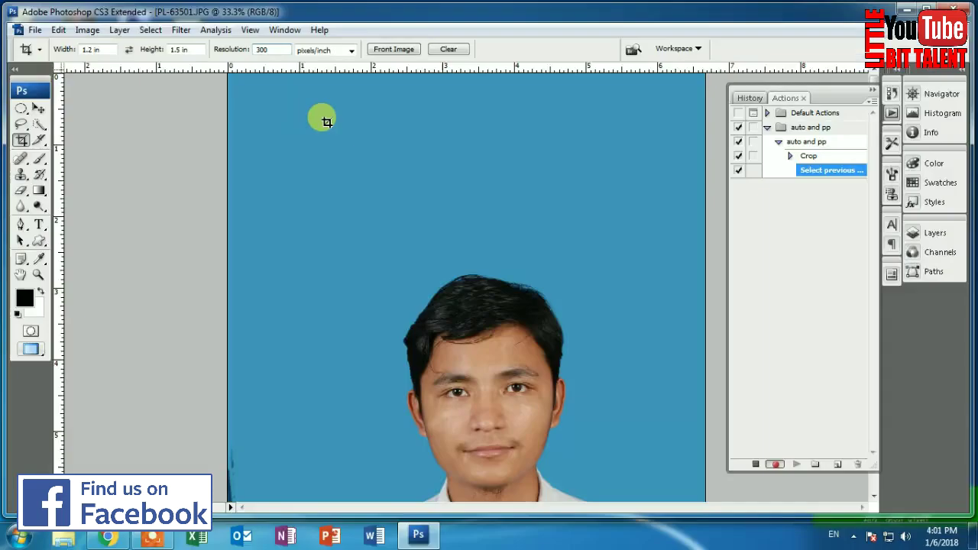
- Fit the crop box around the head and shoulders and commit the 1.2 × 1.5 in crop
key(ctrl+minus)
key(Return)
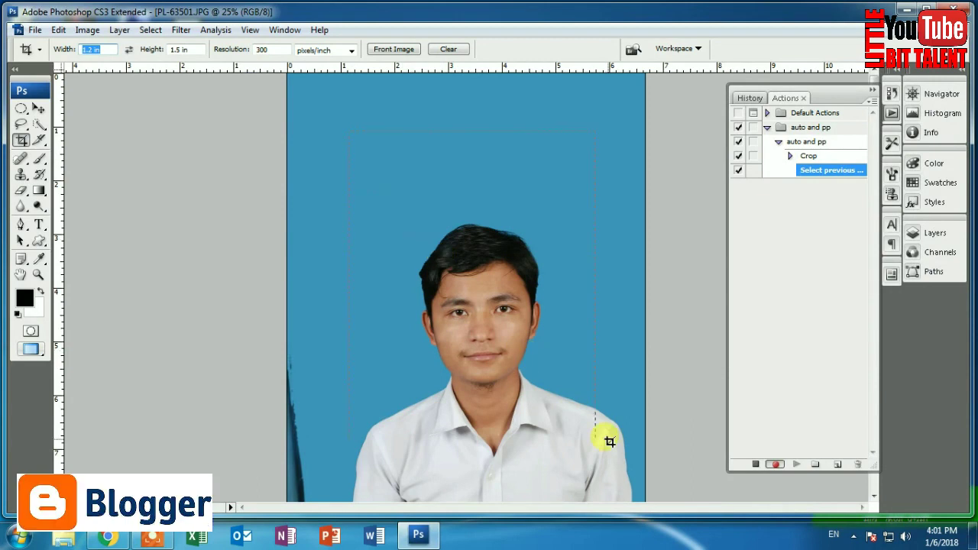
drag(375, 165, 604, 447)
drag(538, 375, 547, 409)
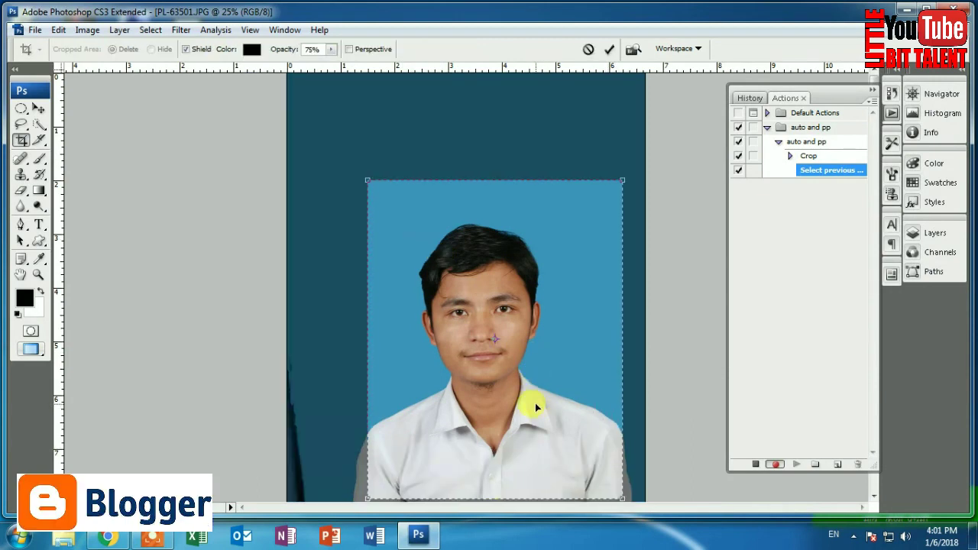
key(ctrl+minus)
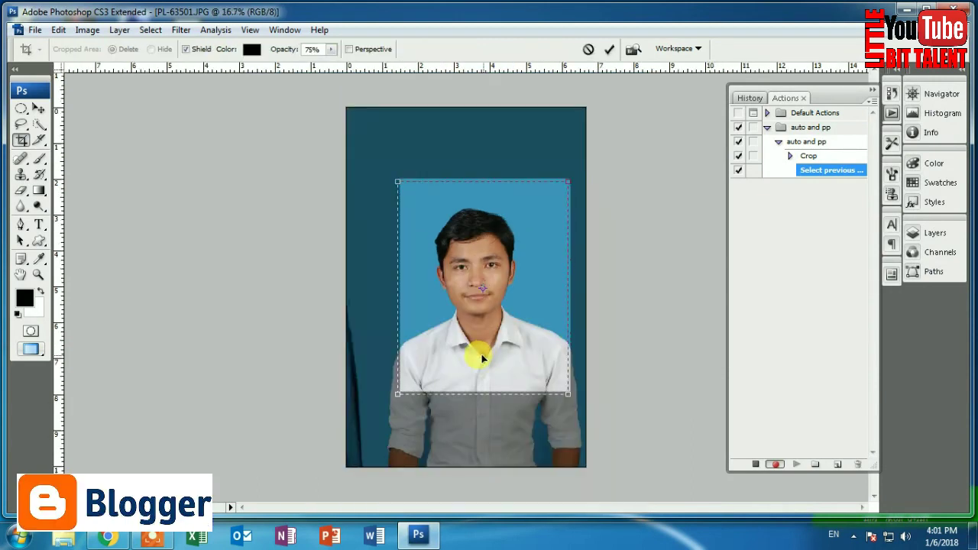
drag(397, 181, 464, 267)
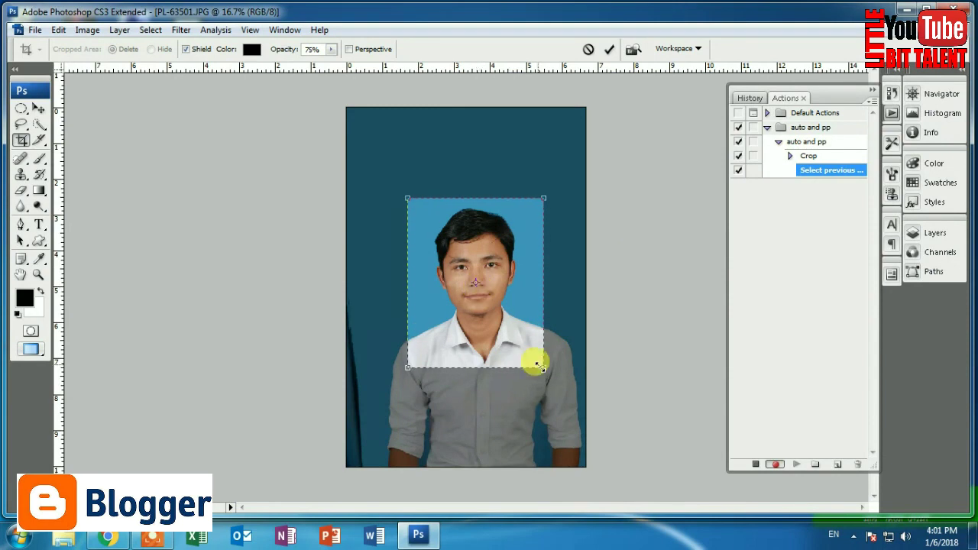
drag(544, 368, 548, 373)
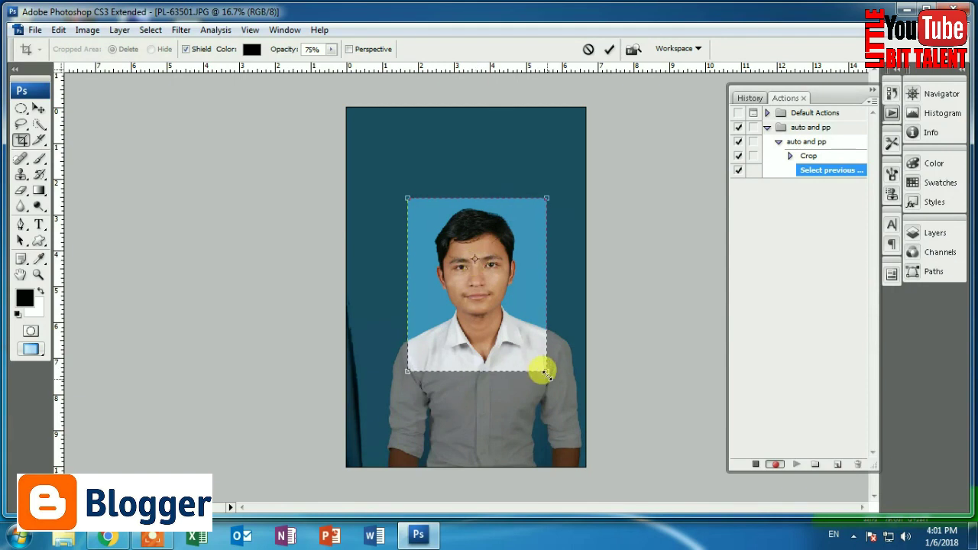
drag(546, 372, 548, 372)
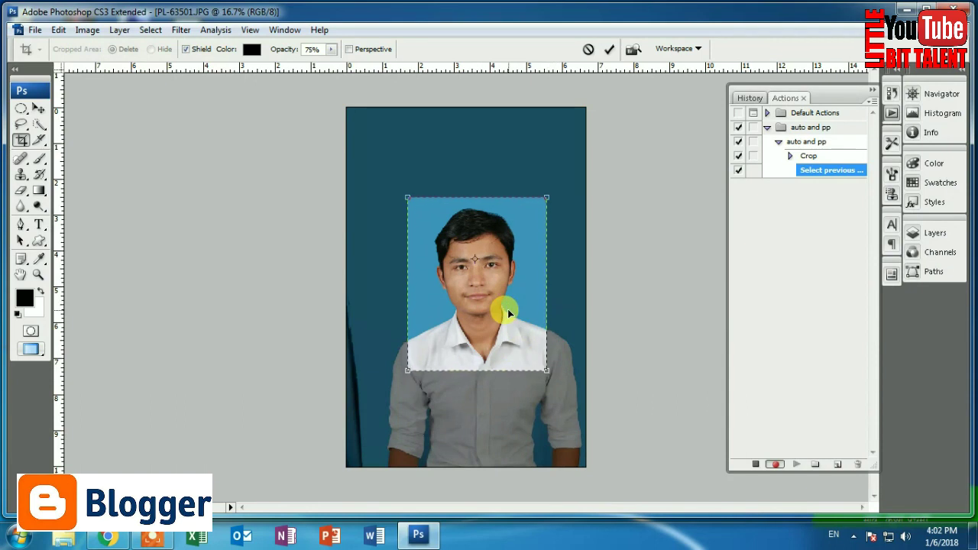
key(Return)
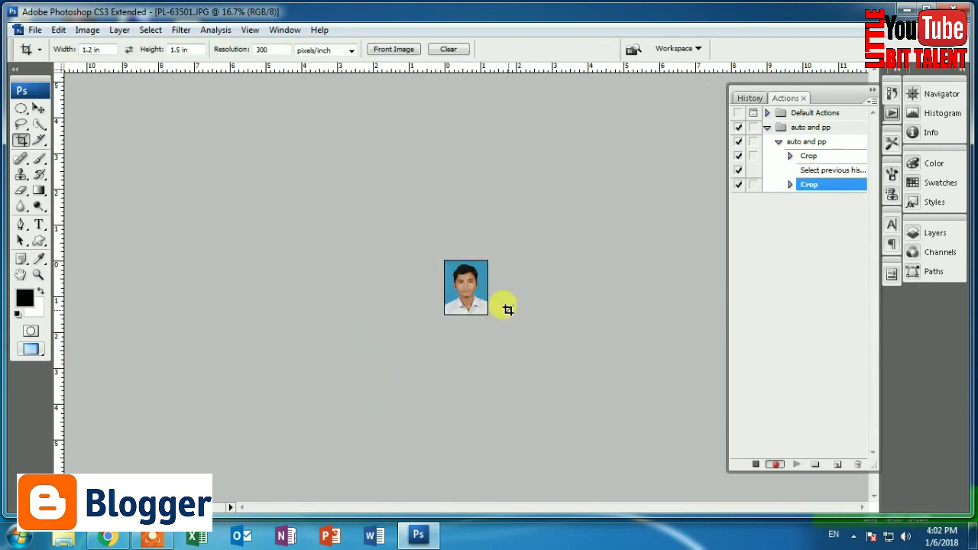
- Zoom in on the cropped photo and toggle the Crop step's dialog pause off and back on
click(489, 282)
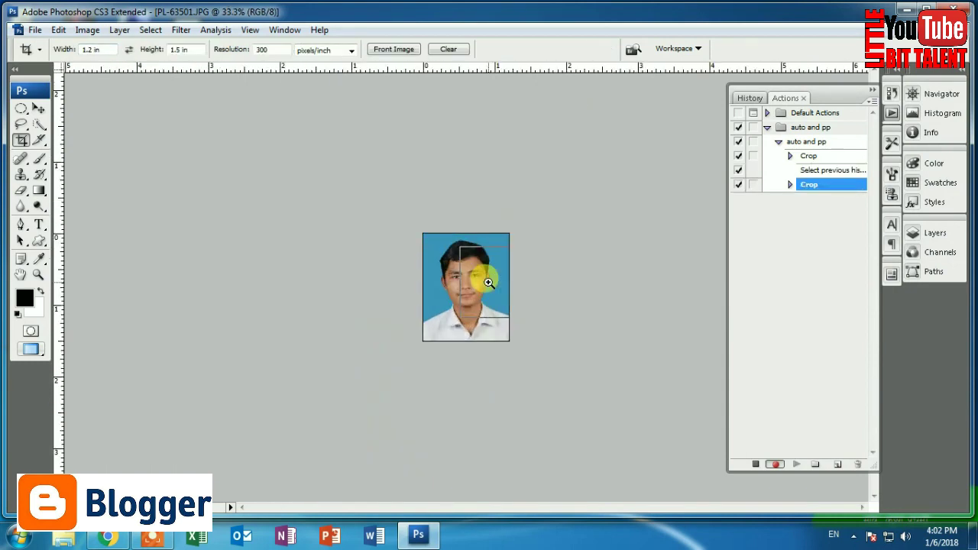
click(489, 283)
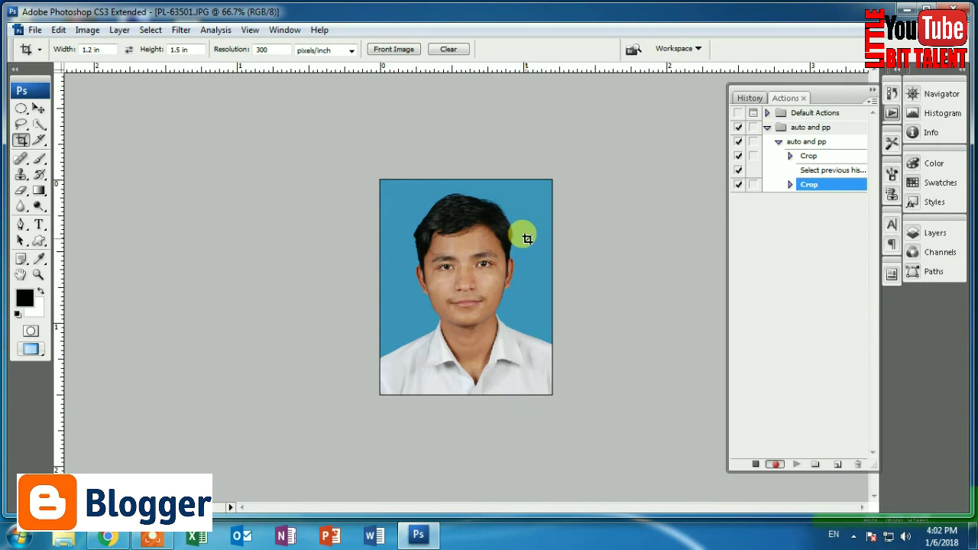
click(753, 185)
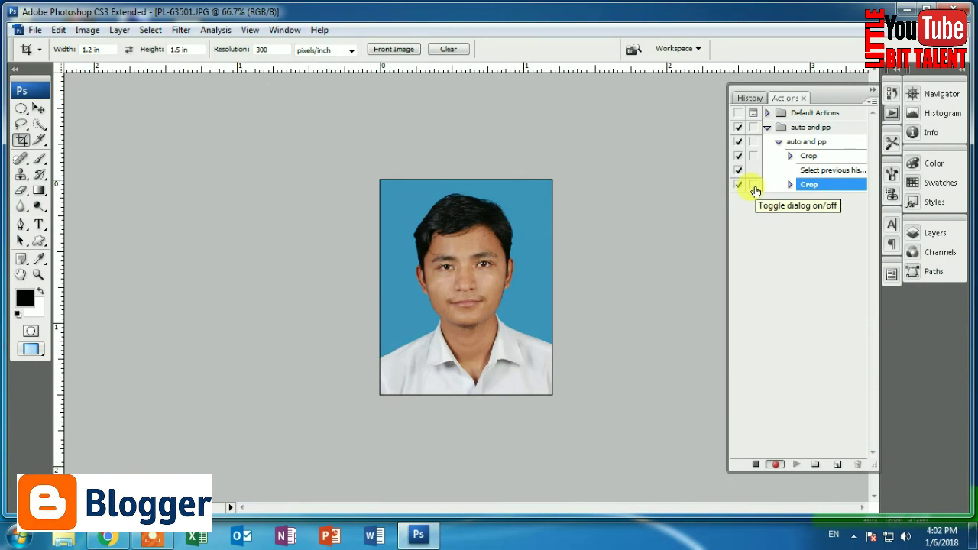
click(753, 186)
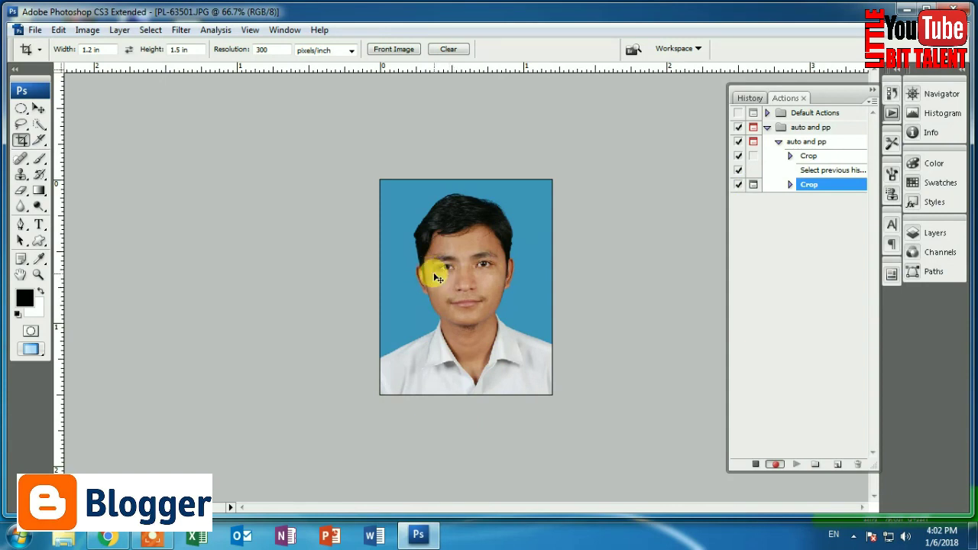
- Copy the whole cropped photo and create a new 1.2 × 1.5 inch blank document
key(ctrl+a)
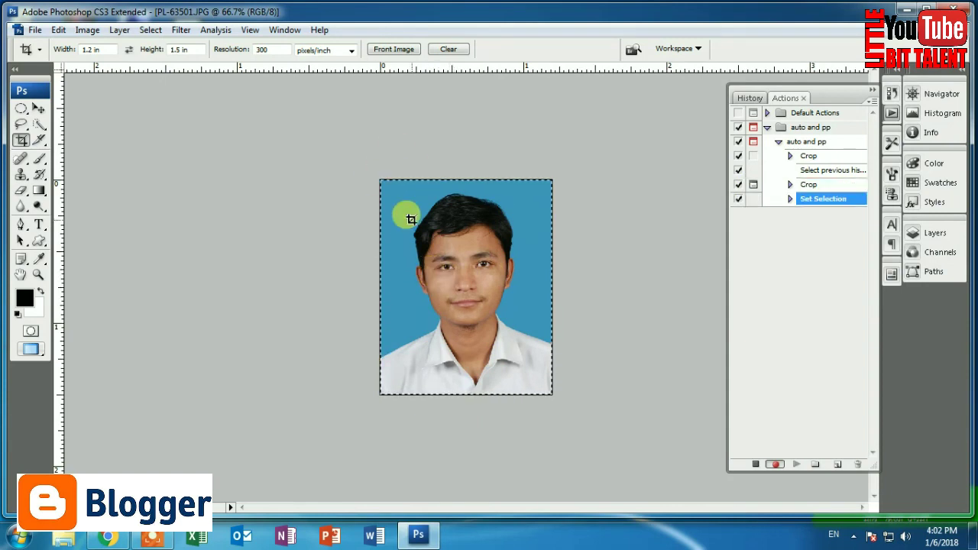
key(ctrl+c)
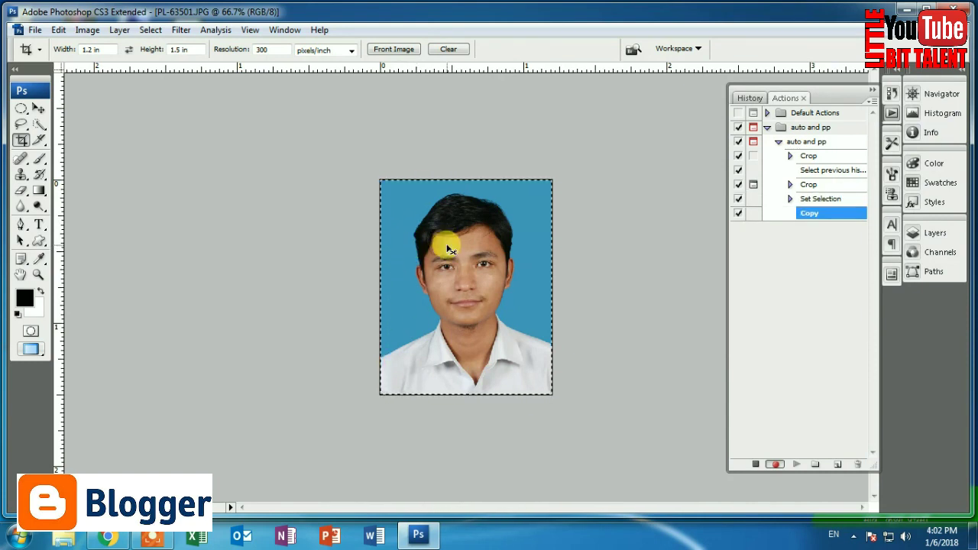
key(ctrl+n)
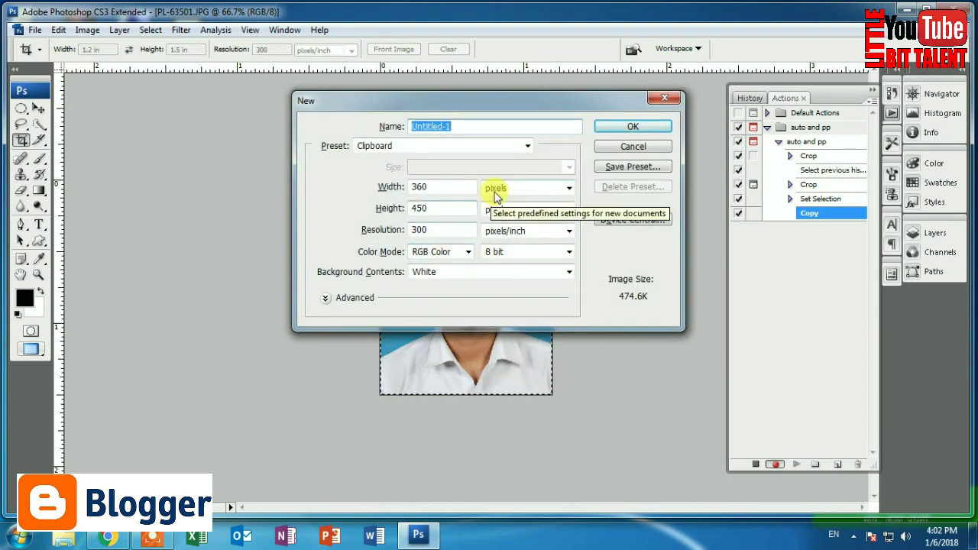
click(496, 191)
click(505, 212)
click(510, 235)
double_click(433, 188)
double_click(432, 209)
click(437, 187)
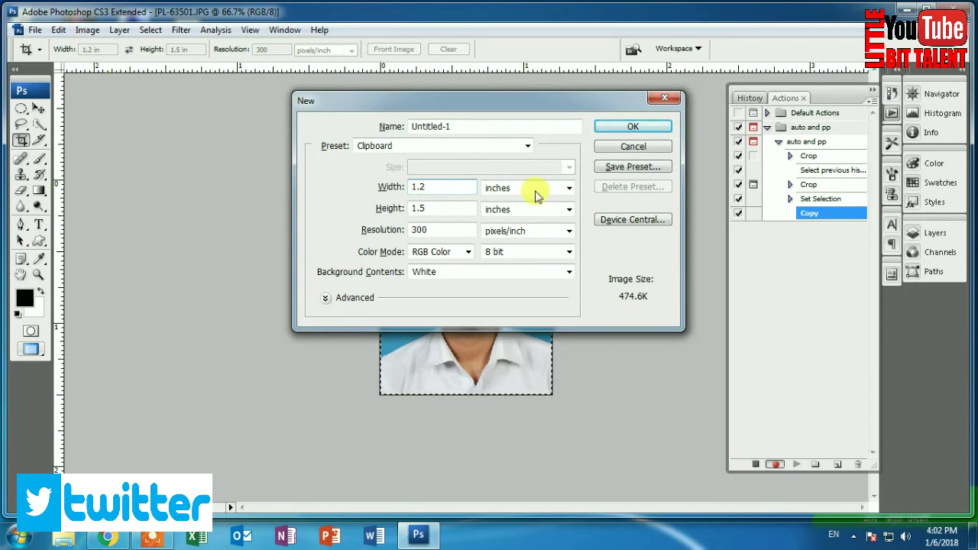
click(656, 132)
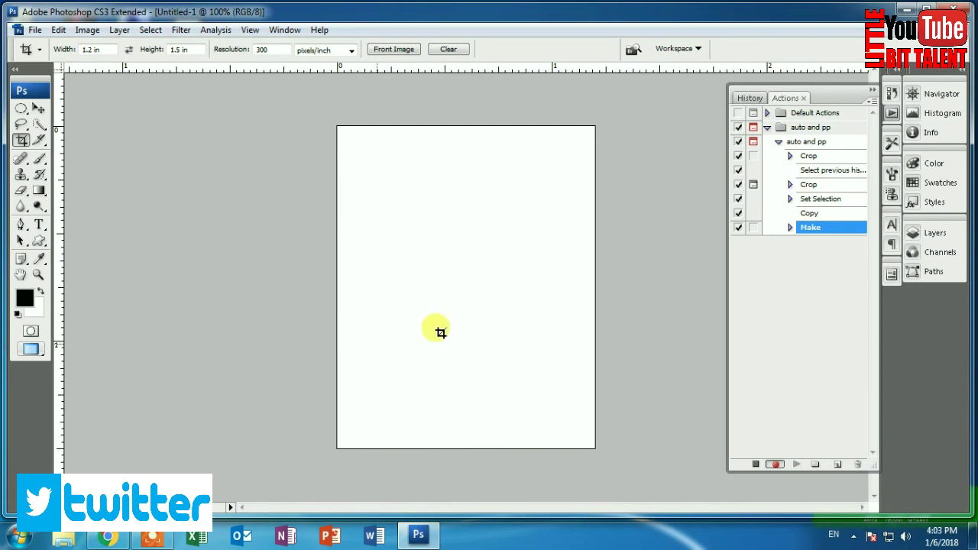
- Paste the portrait into the new document and merge Layer 1 with the Background
key(ctrl+v)
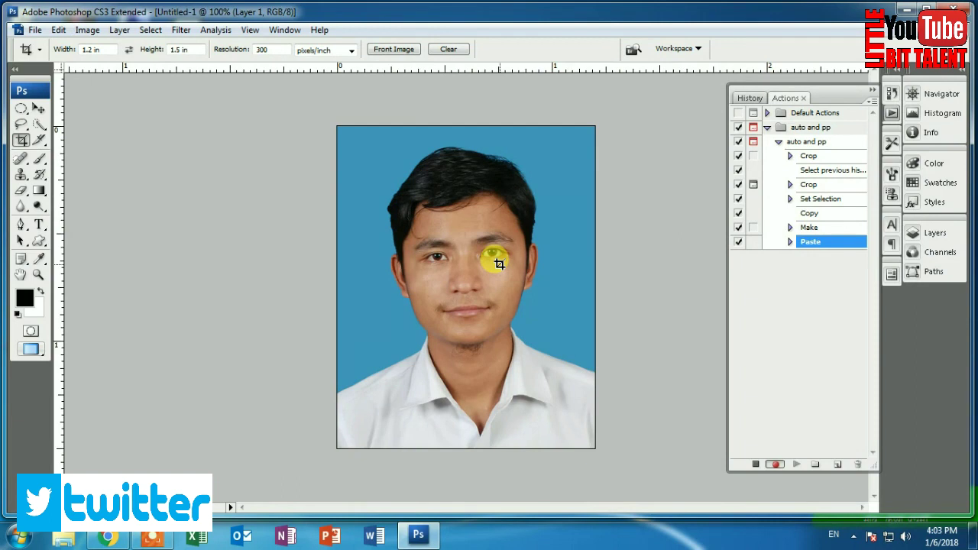
click(38, 110)
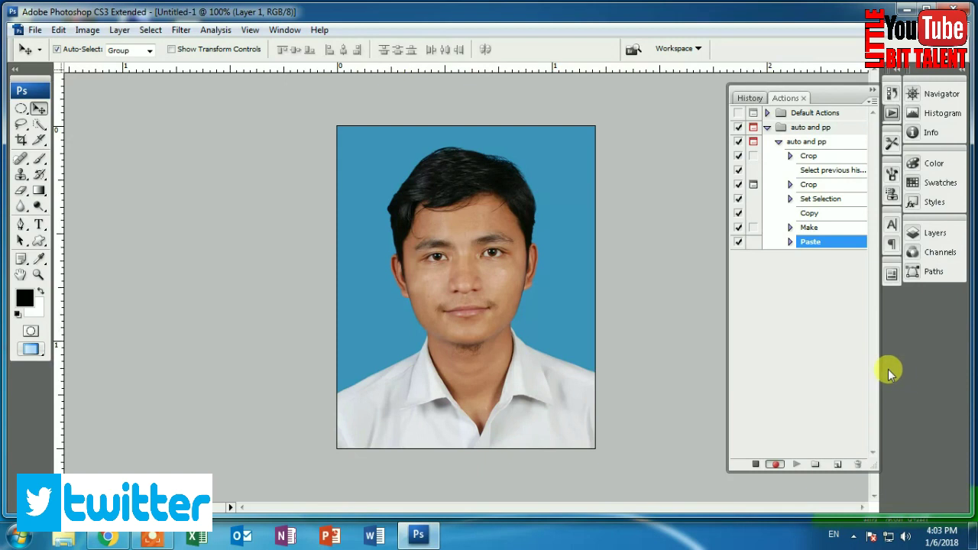
click(283, 32)
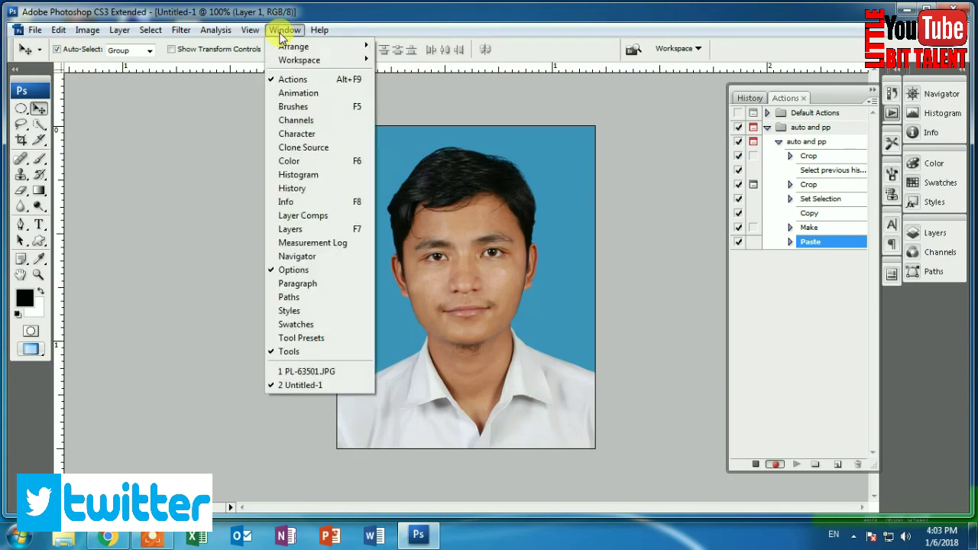
click(357, 232)
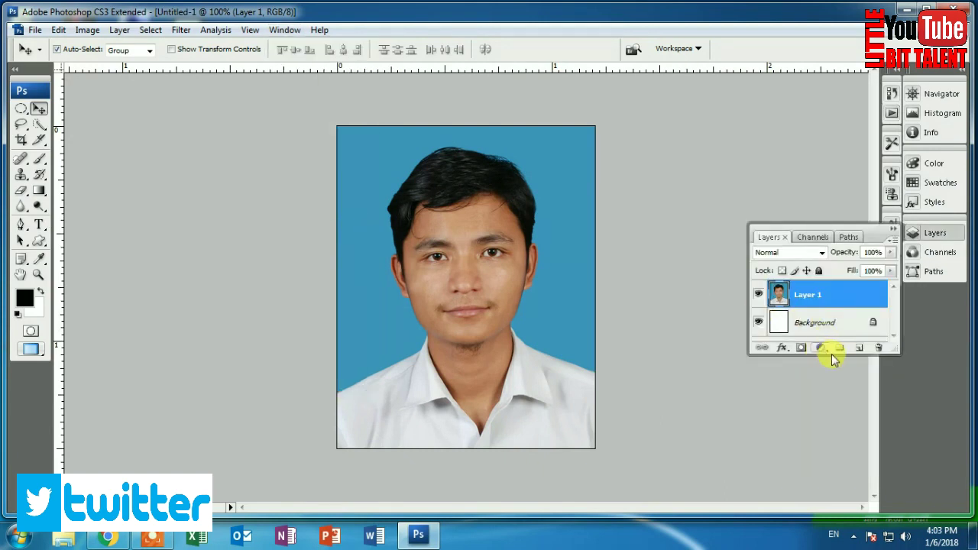
drag(849, 356, 844, 465)
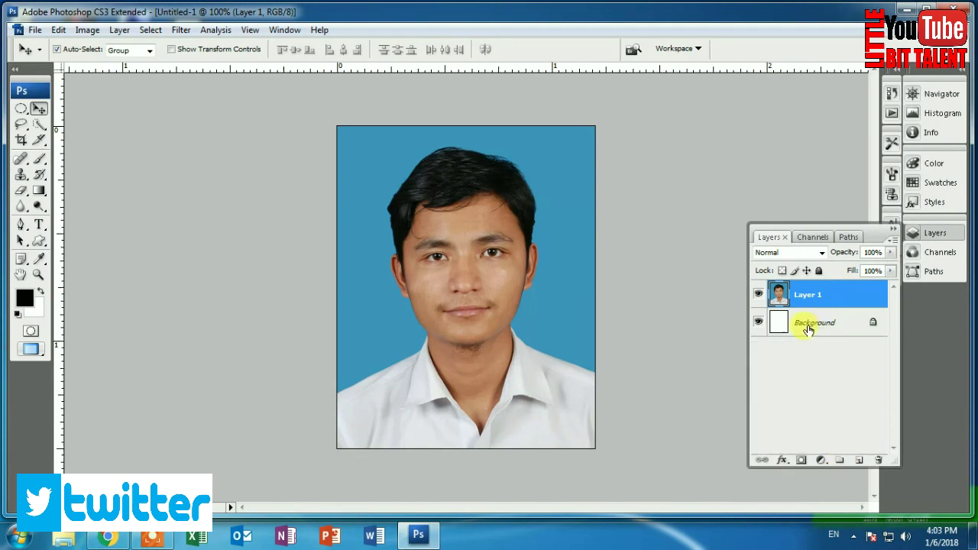
click(800, 326)
shift+click(781, 298)
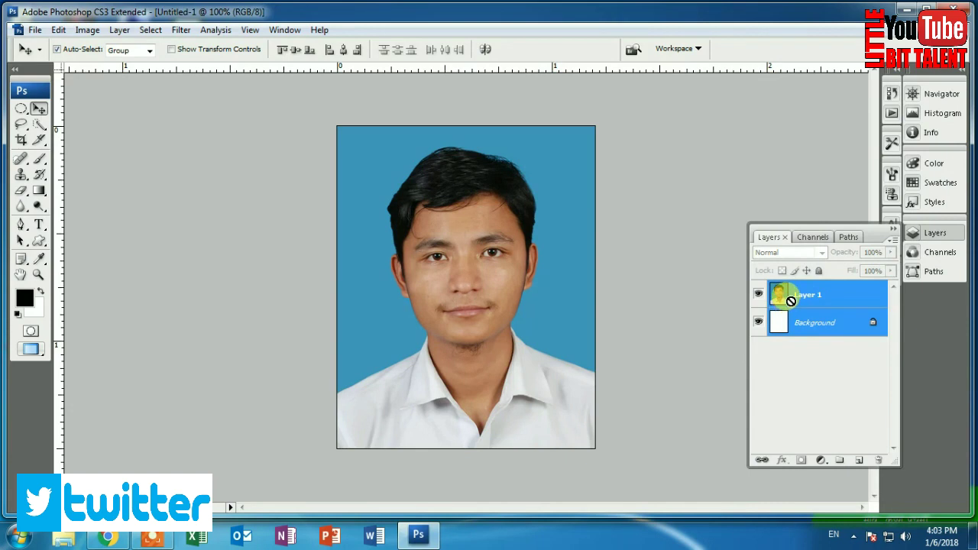
key(ctrl+e)
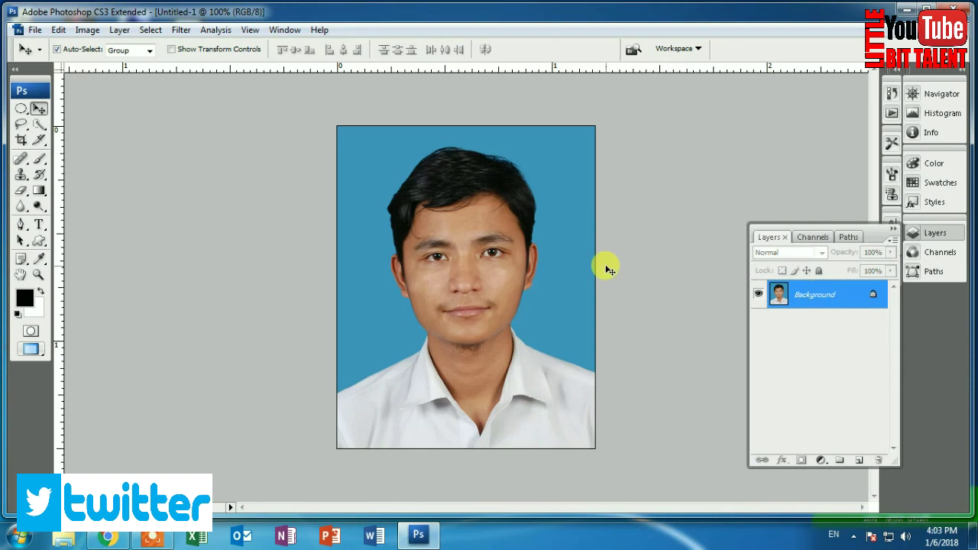
- Outline the whole portrait with a 1 px black centre stroke
key(ctrl+a)
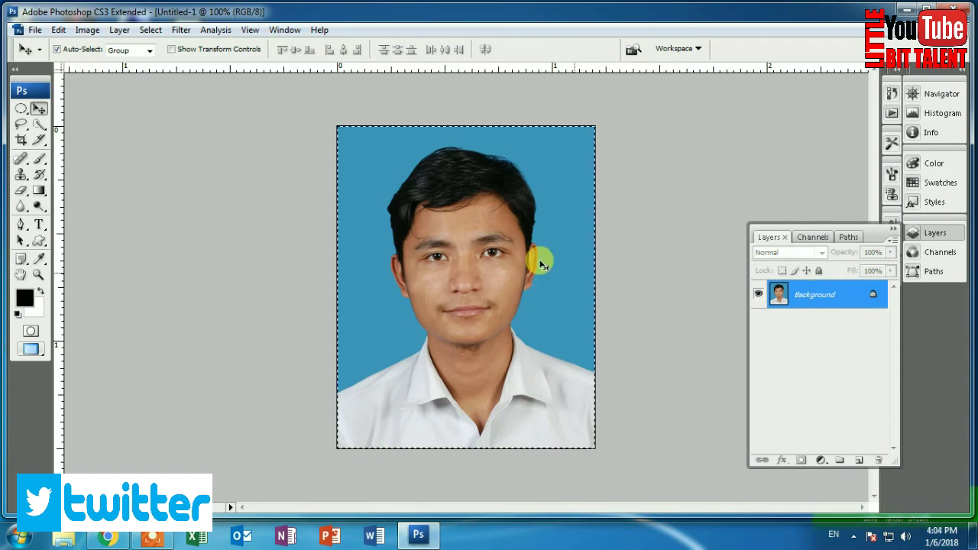
click(60, 30)
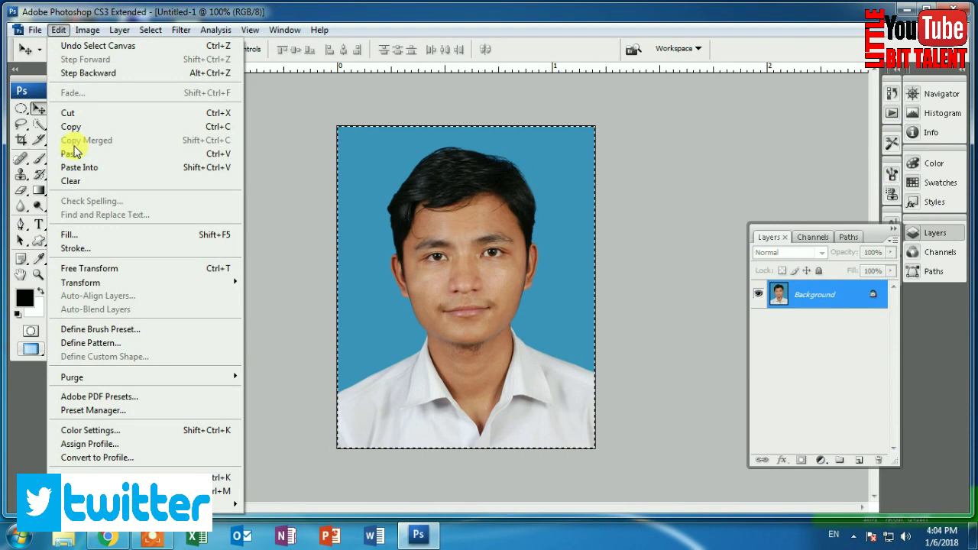
click(76, 248)
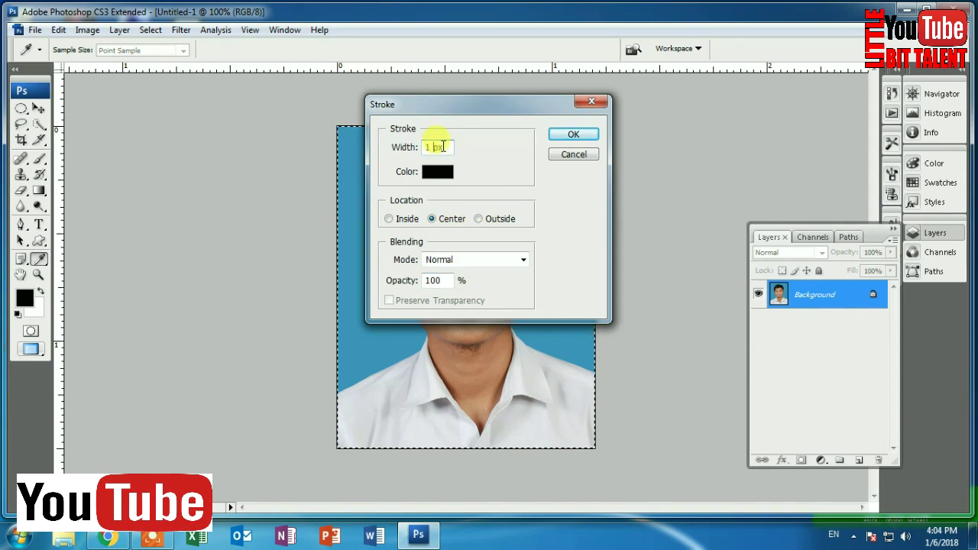
click(571, 141)
key(v)
click(88, 30)
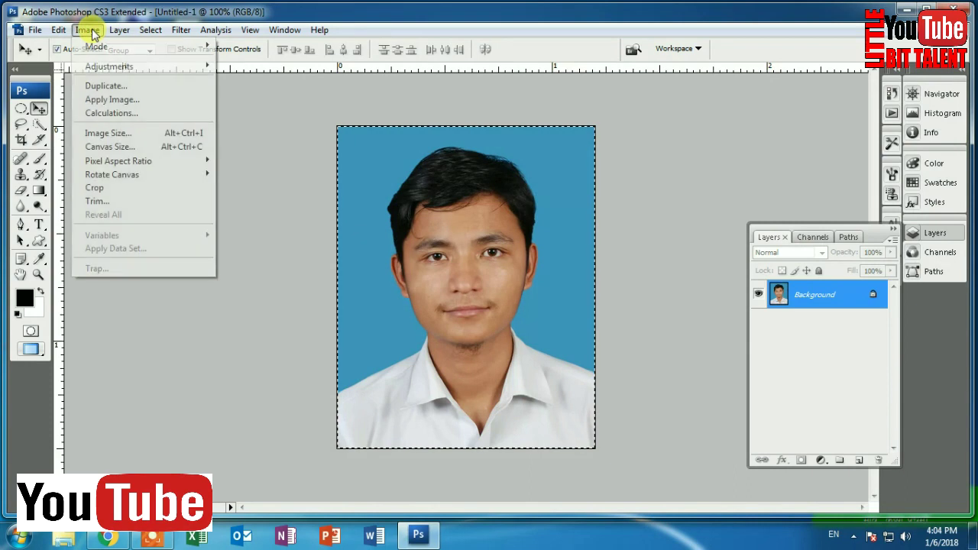
- Enlarge the canvas to 108% width and height to add a white border
click(107, 147)
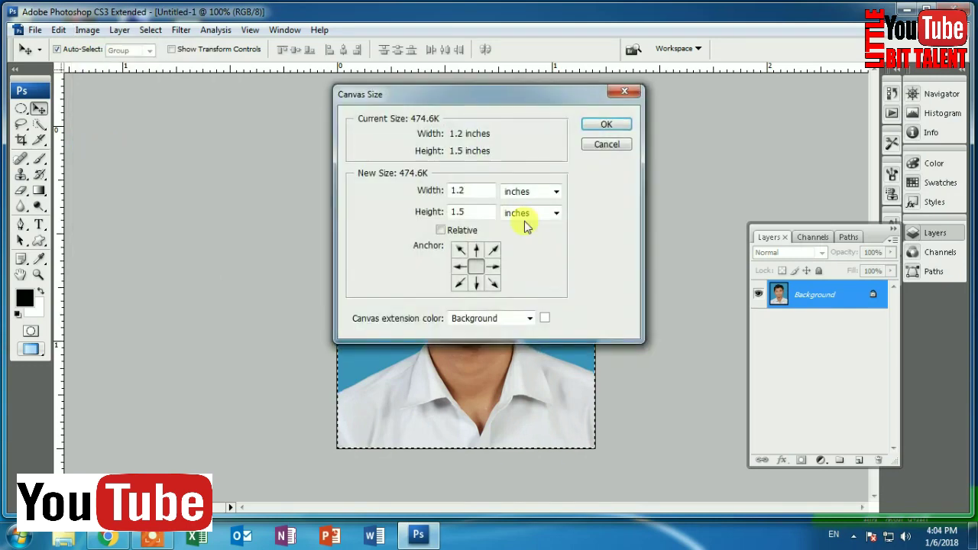
click(531, 193)
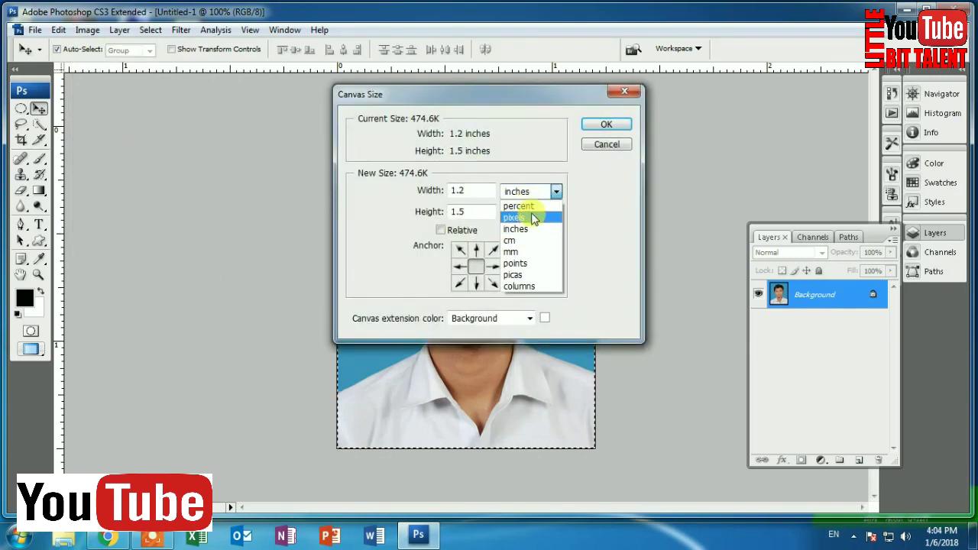
click(527, 206)
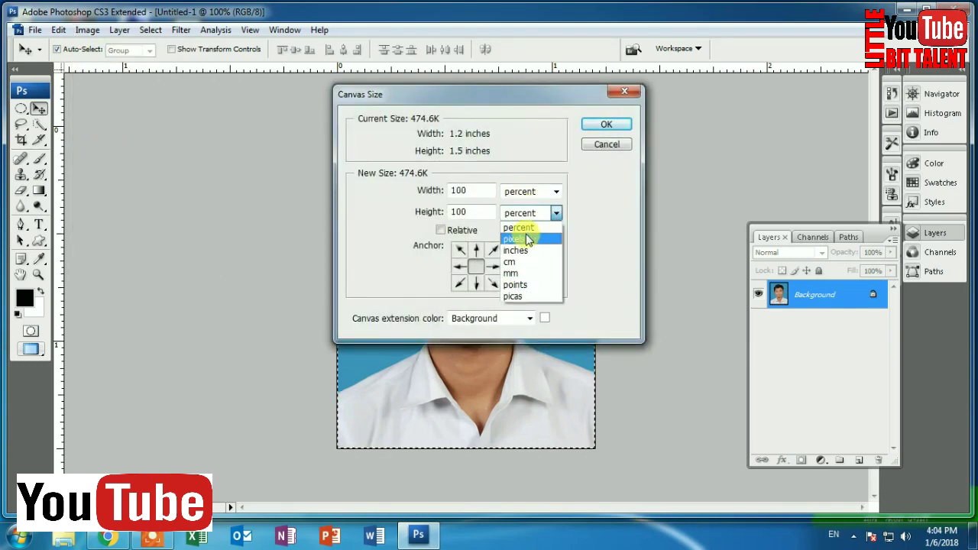
click(527, 224)
click(520, 214)
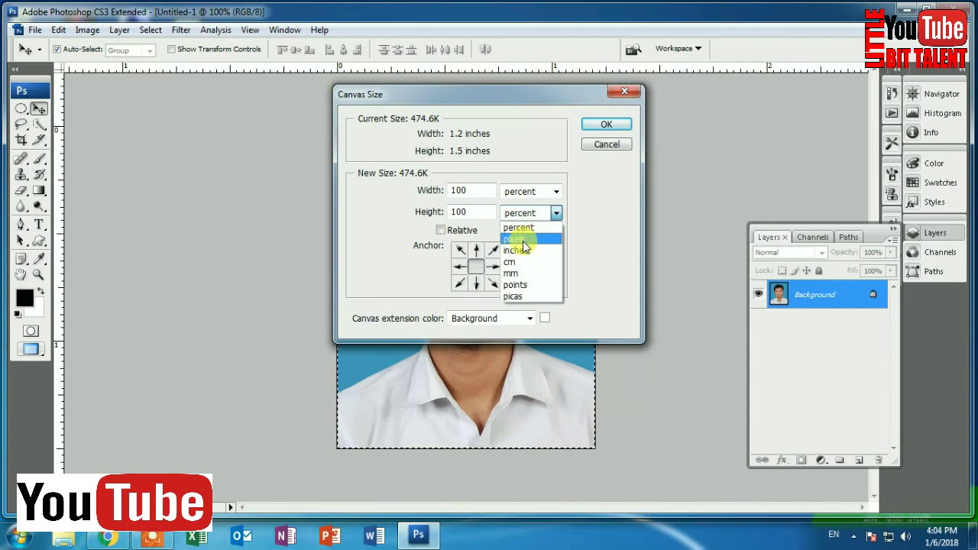
click(518, 227)
click(463, 190)
text(108)
key(Tab)
key(Tab)
text(10)
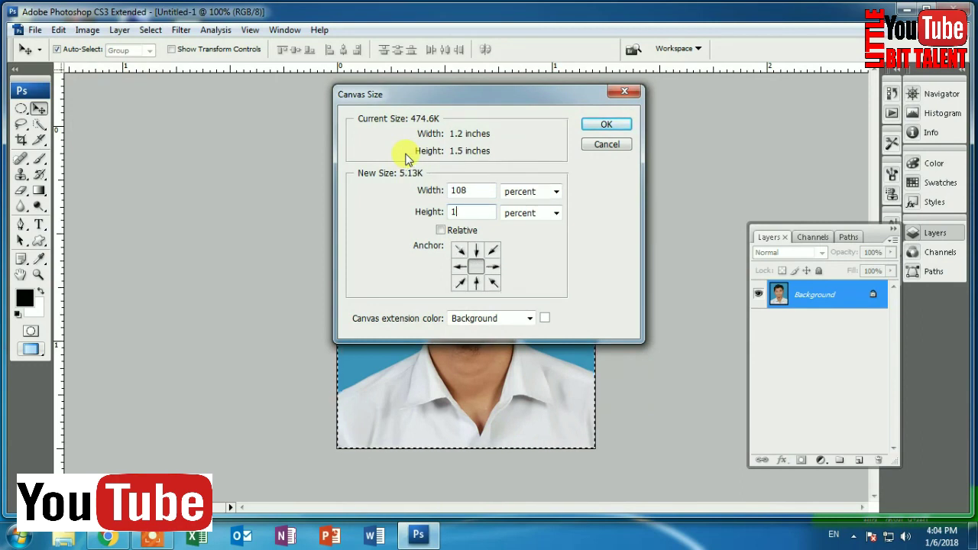
text(8)
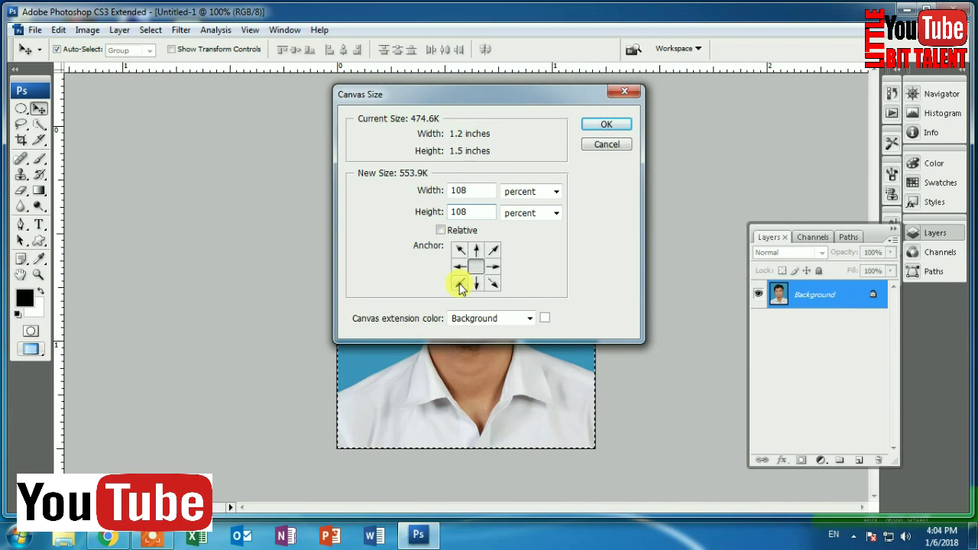
click(600, 126)
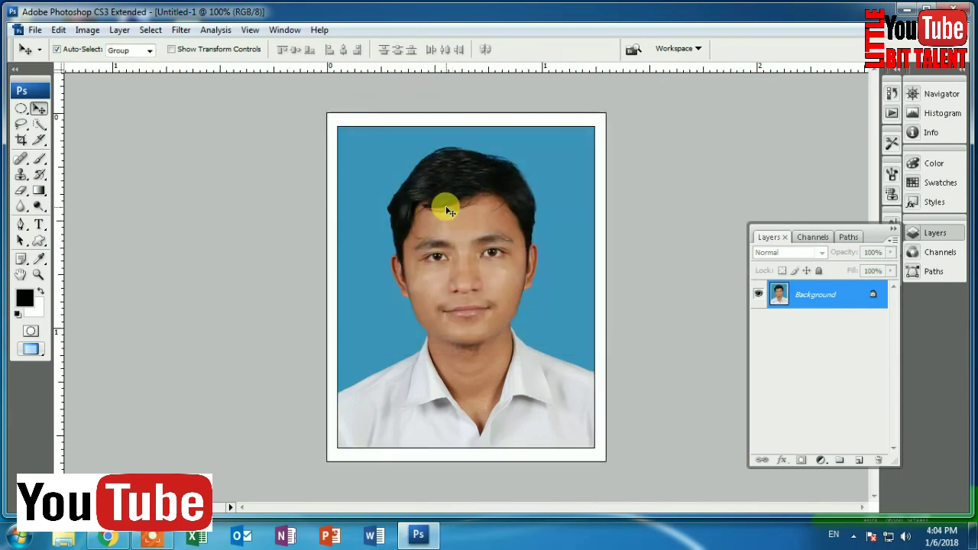
key(ctrl+a)
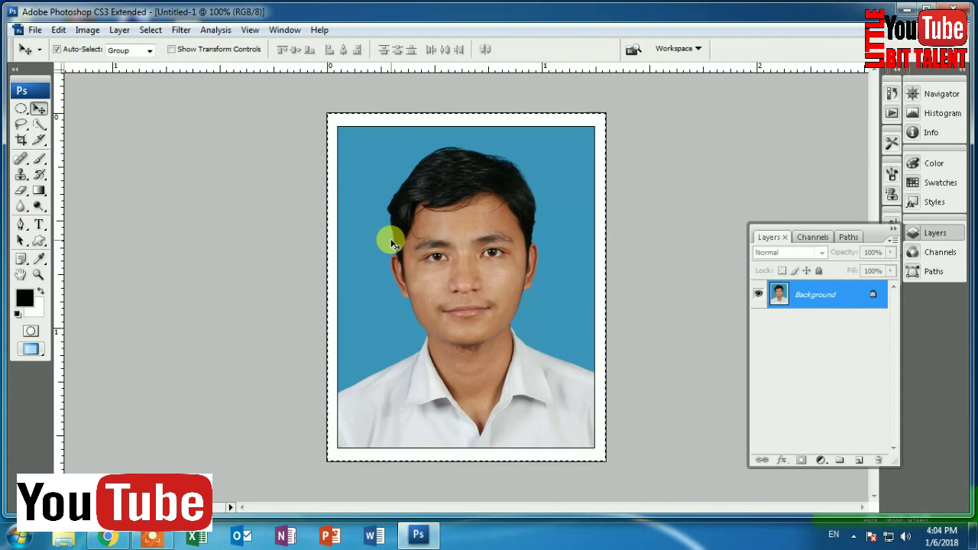
- Stroke the enlarged canvas edge with a 1 px black centred line
click(58, 29)
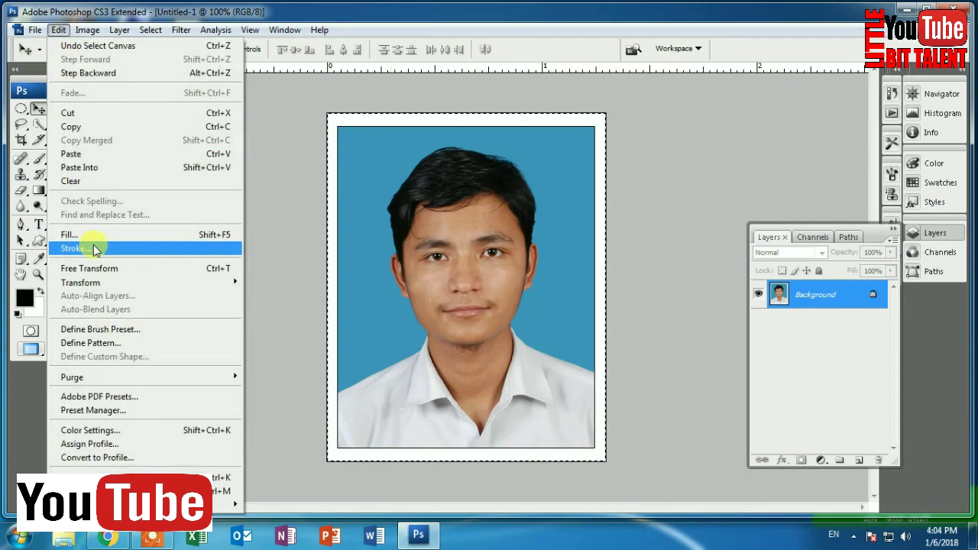
click(77, 249)
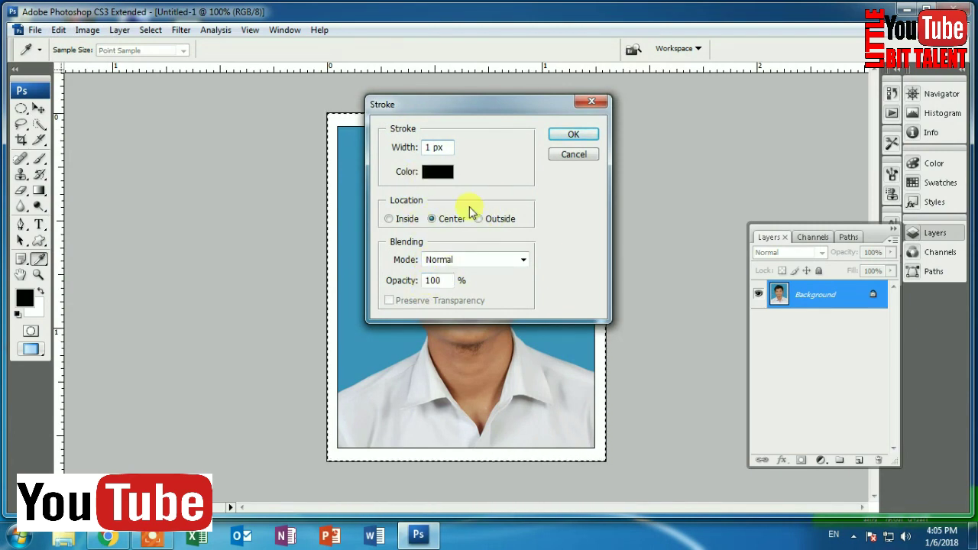
click(573, 134)
key(v)
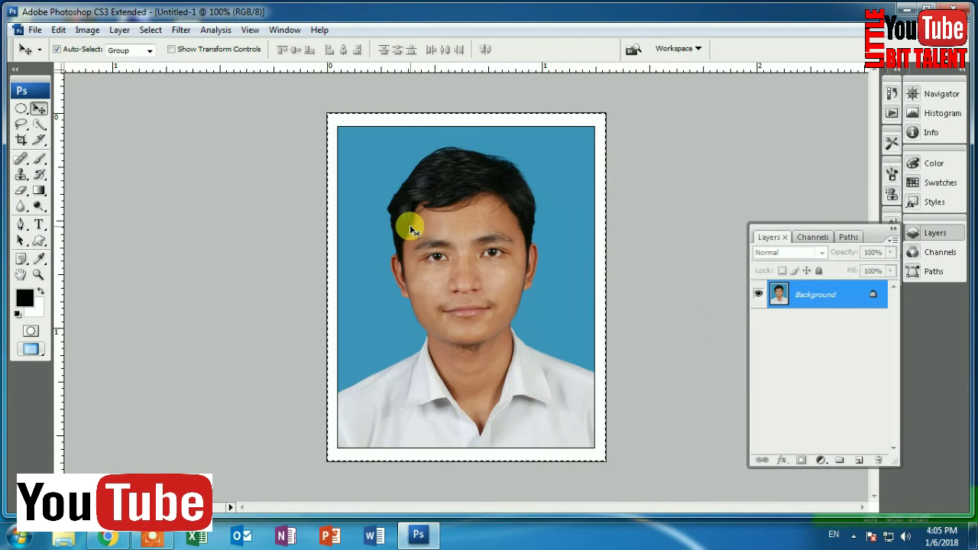
key(ctrl+n)
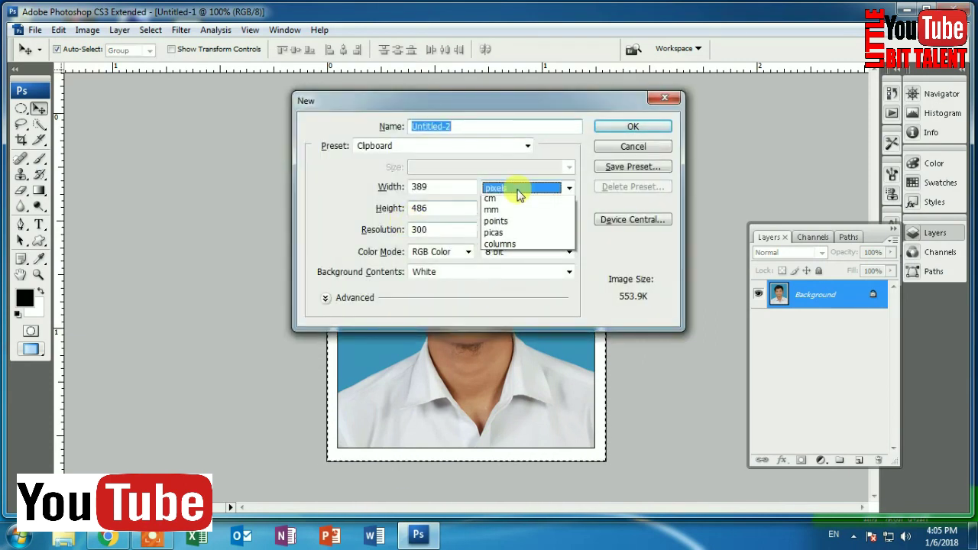
- Set the new document's width and height to 6 × 4 inches
click(519, 188)
click(513, 214)
click(512, 215)
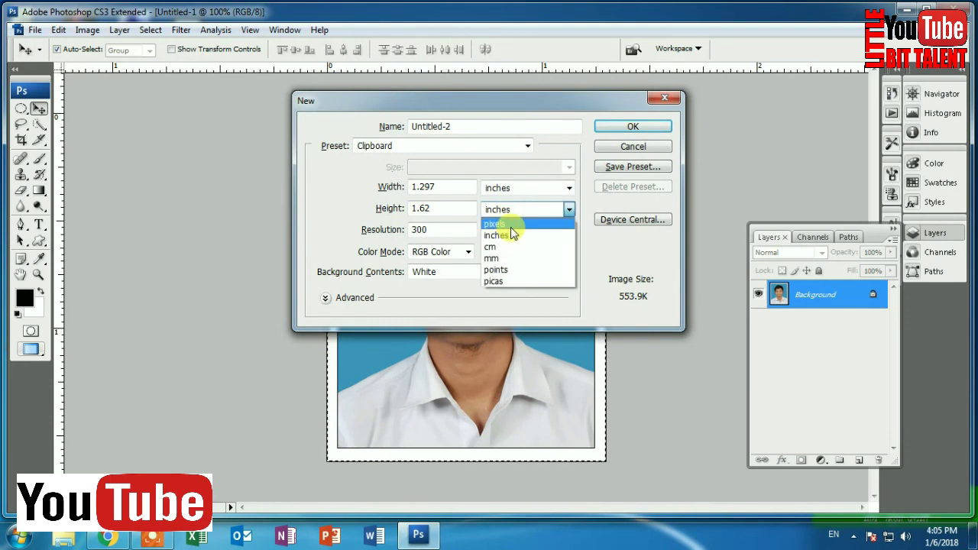
click(504, 229)
double_click(440, 186)
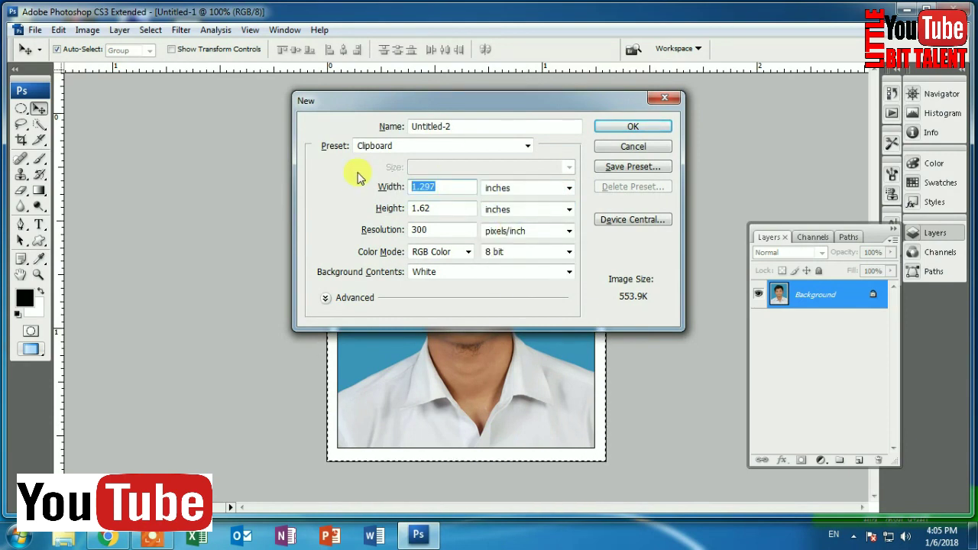
text(6)
double_click(442, 208)
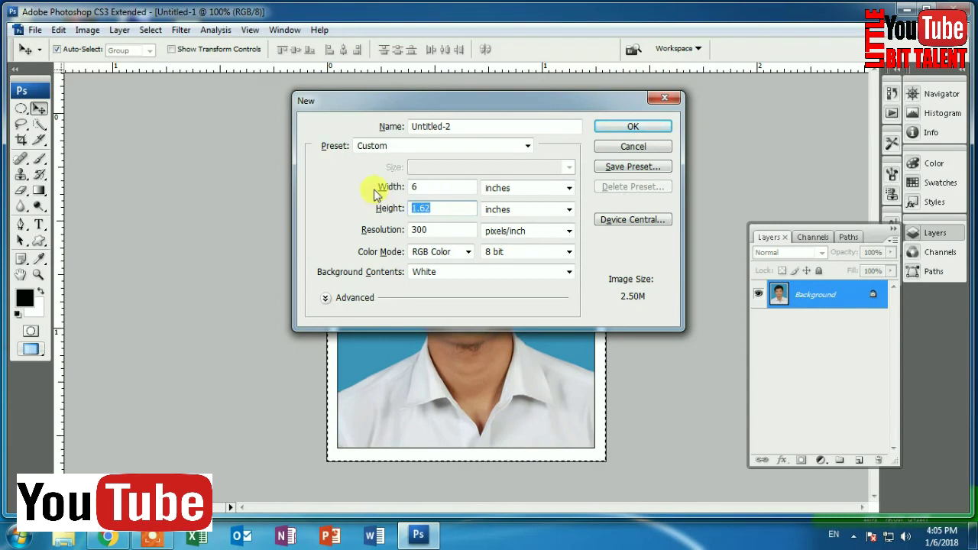
text(4)
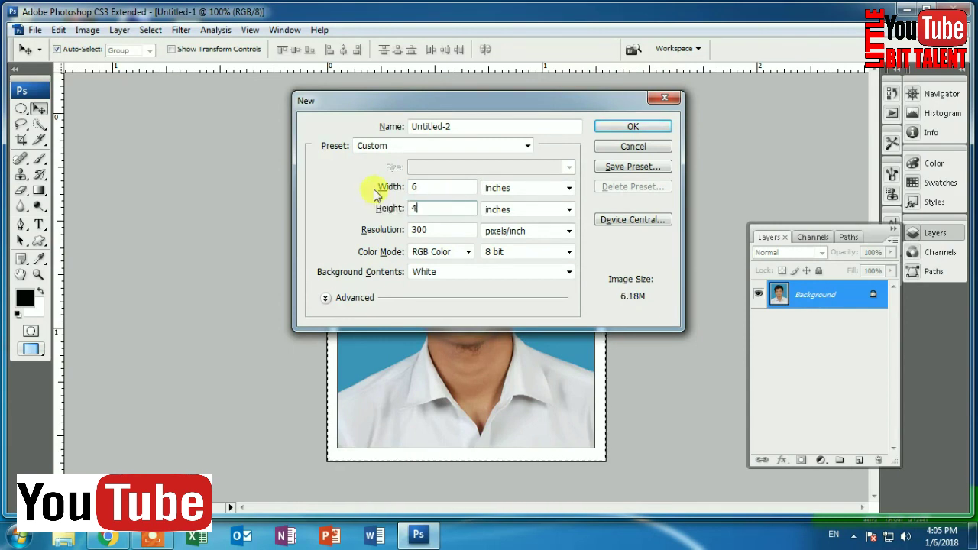
- Apply the Photo preset's Landscape 4 x 6 size at 300 ppi and create the document
click(401, 146)
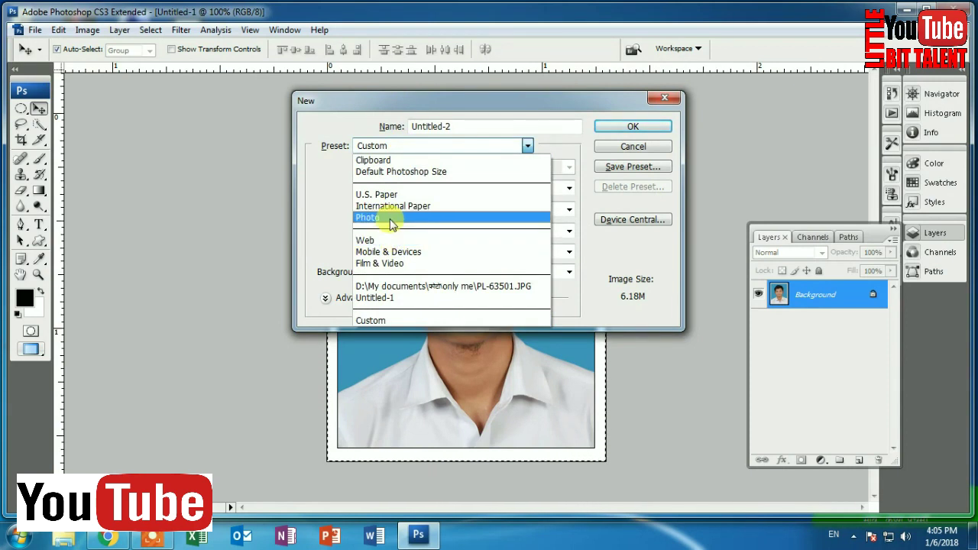
click(390, 219)
click(463, 167)
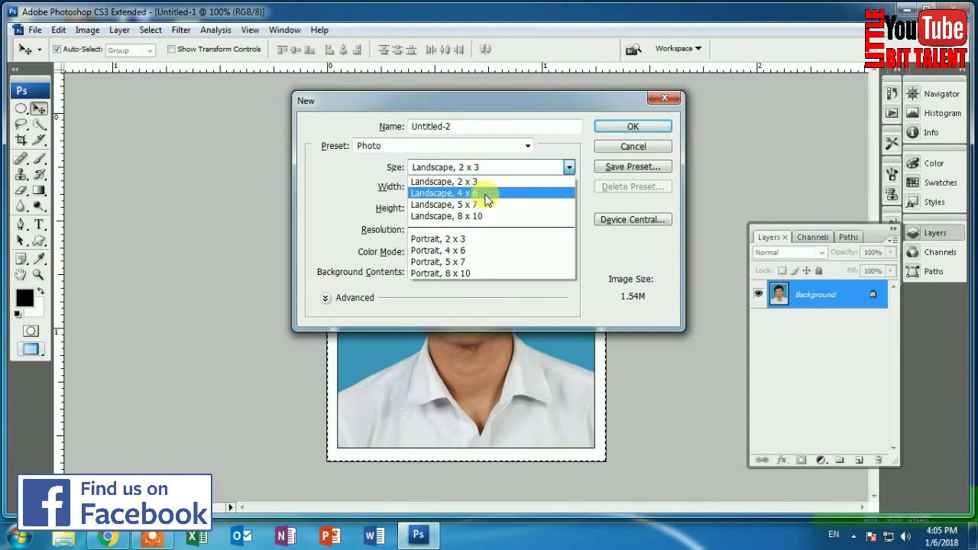
click(486, 196)
click(434, 208)
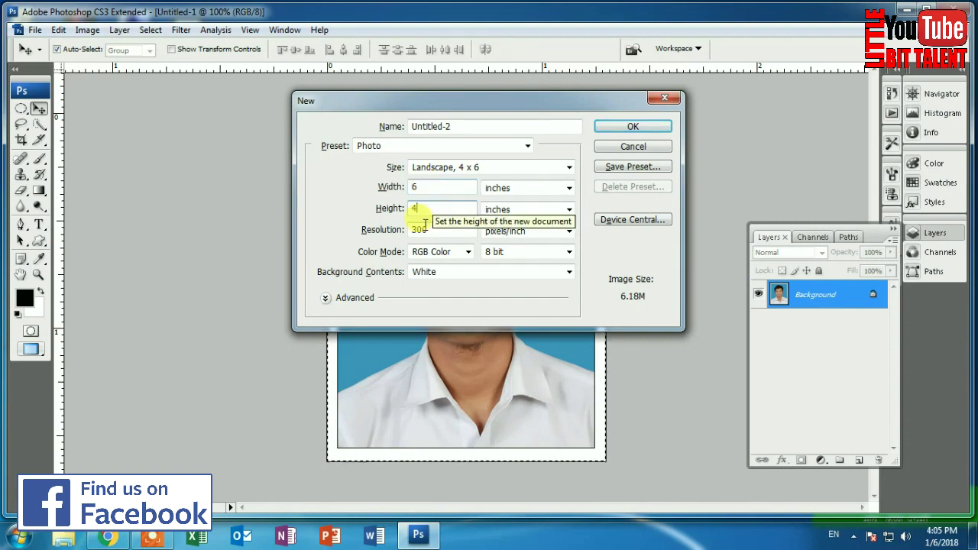
click(629, 127)
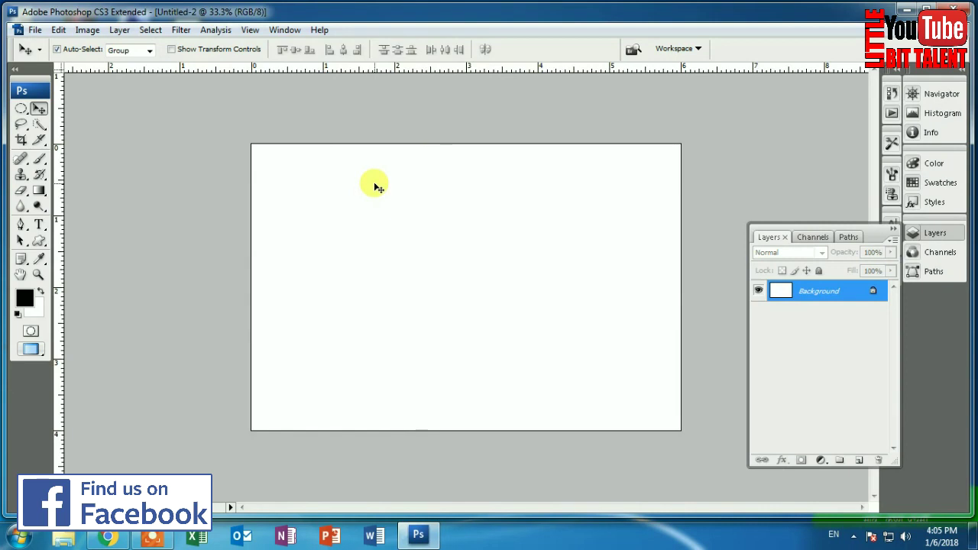
- Paste the bordered passport photo at the sheet's top-left and Alt-drag copies into rows
key(ctrl+v)
drag(476, 284, 306, 208)
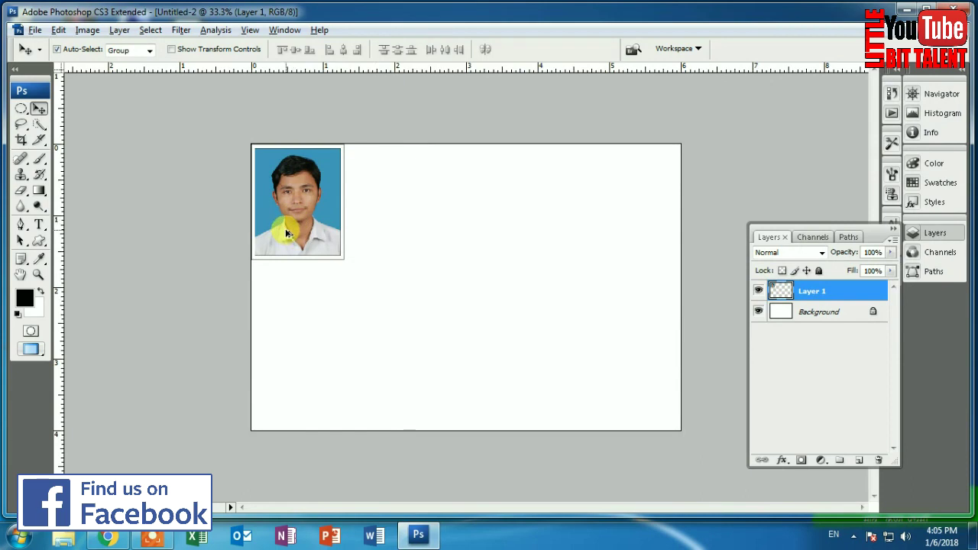
drag(292, 233, 380, 235)
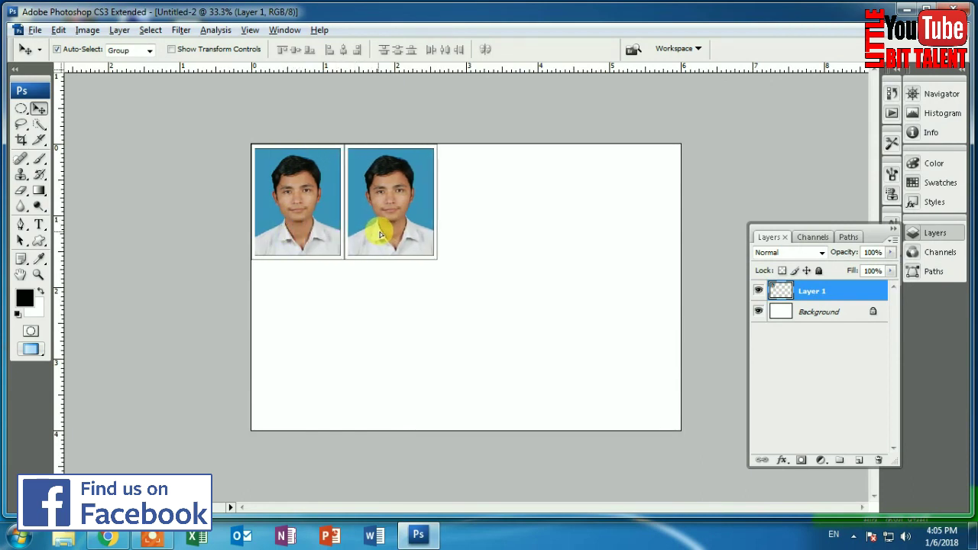
mouse_move(374, 235)
mouse_down()
mouse_move(545, 233)
mouse_move(267, 353)
mouse_move(351, 336)
mouse_move(569, 329)
mouse_up()
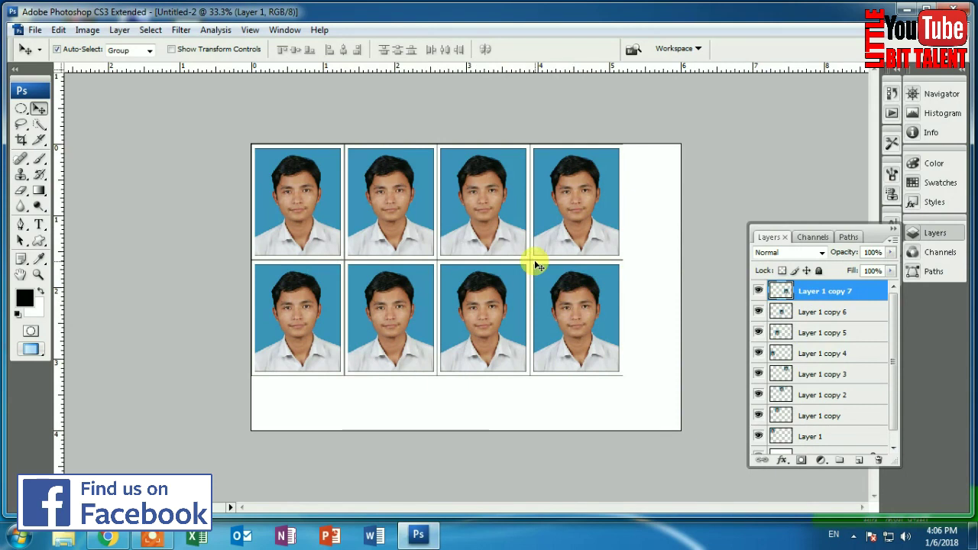
- Zoom in and out to inspect the tiled passport photos on the sheet
click(449, 234)
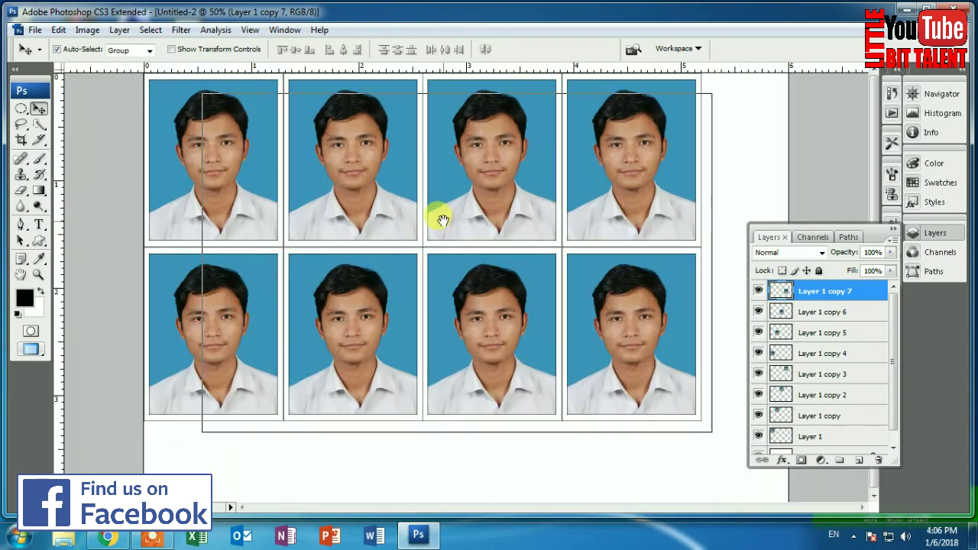
alt+click(442, 208)
click(441, 207)
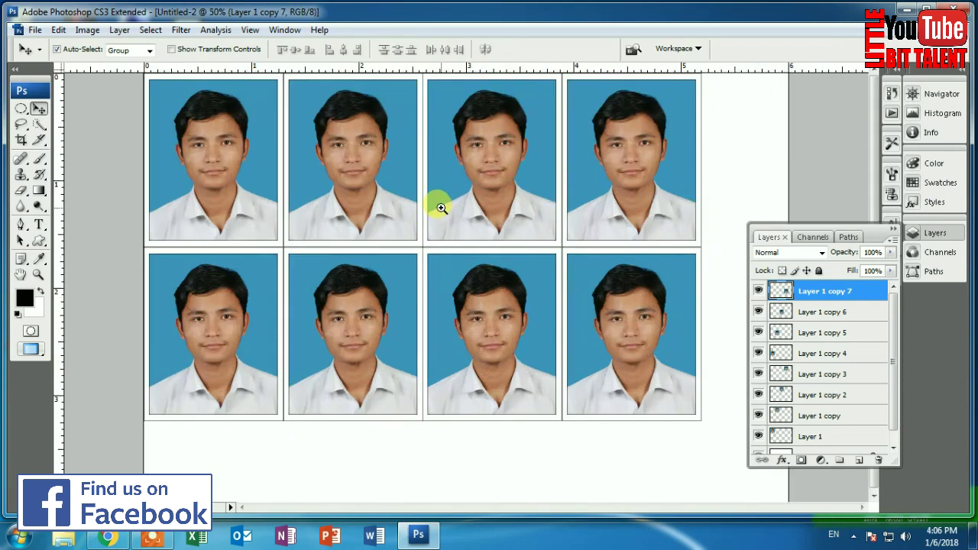
alt+click(441, 208)
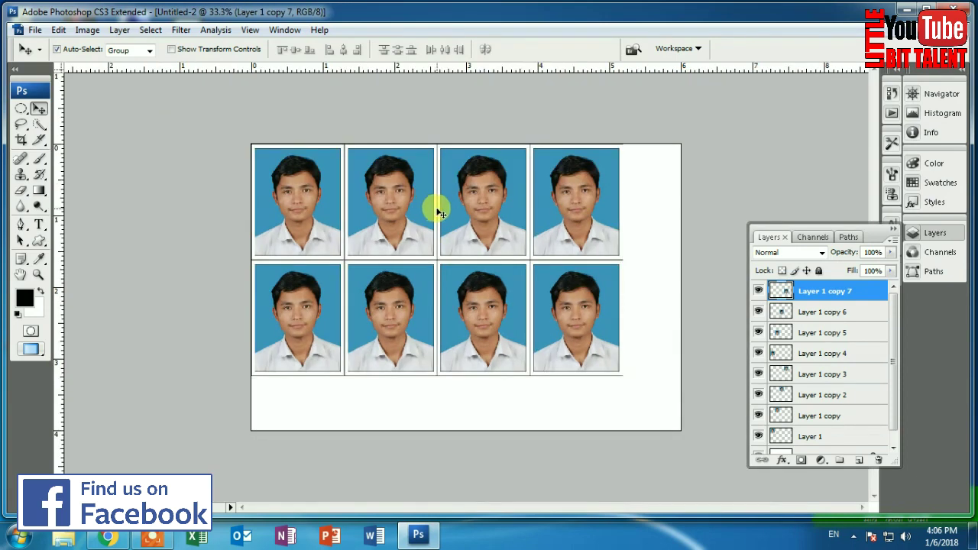
click(280, 30)
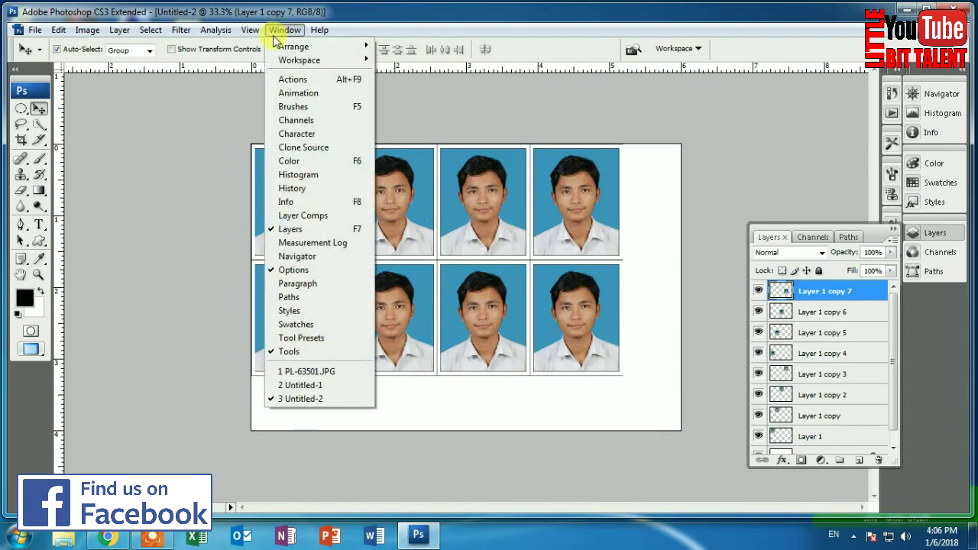
- Stop recording the action in the Actions panel and close the 6×4 sheet unsaved
click(288, 80)
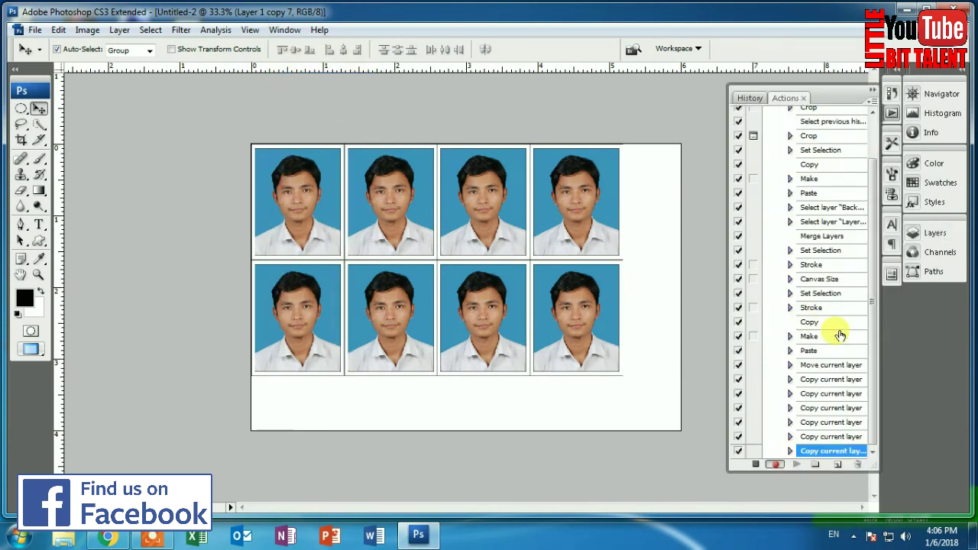
click(756, 464)
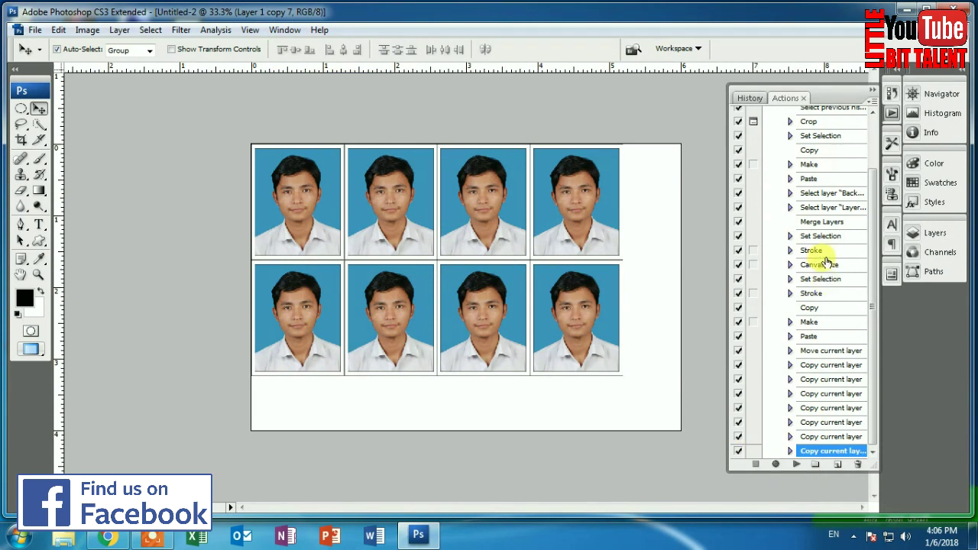
click(954, 30)
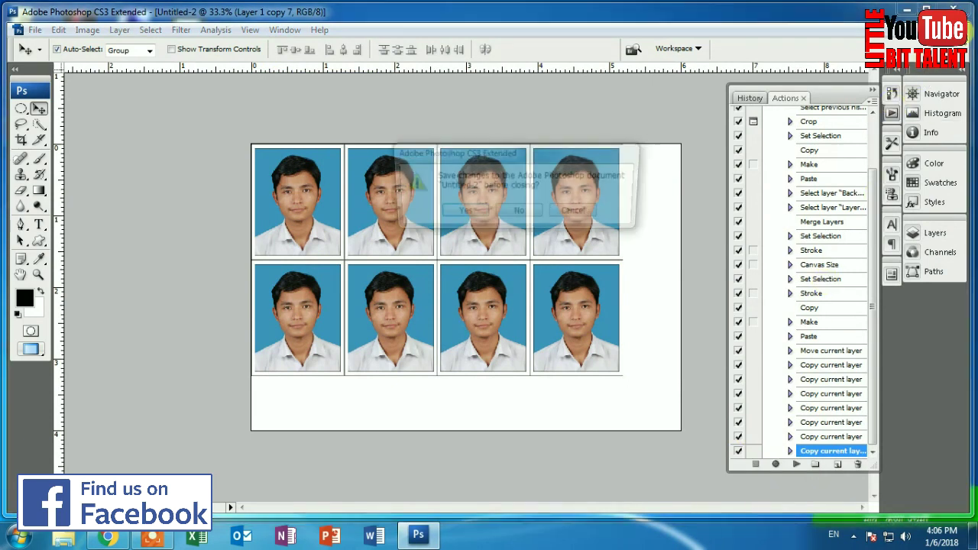
click(520, 214)
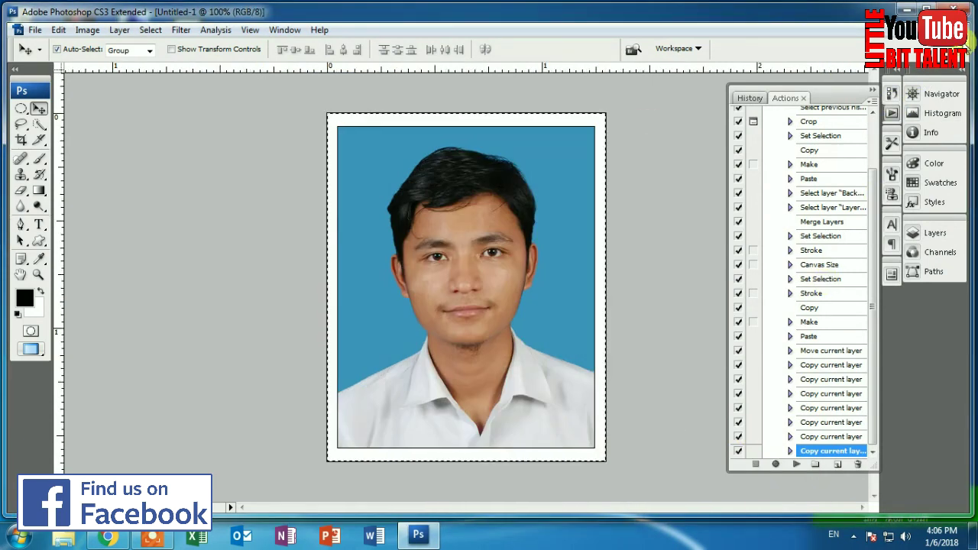
- Close the bordered photo and PL-63501.JPG without saving
click(954, 30)
click(521, 213)
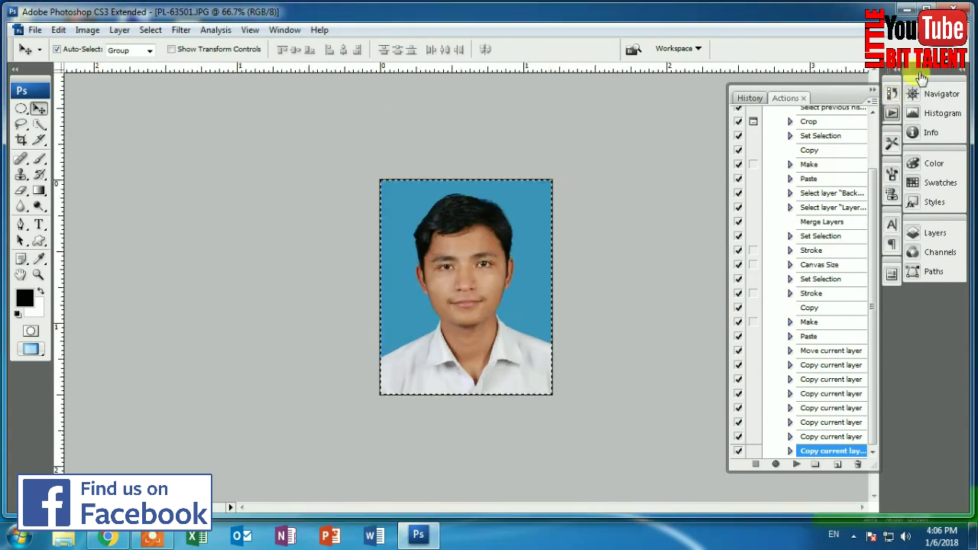
click(953, 30)
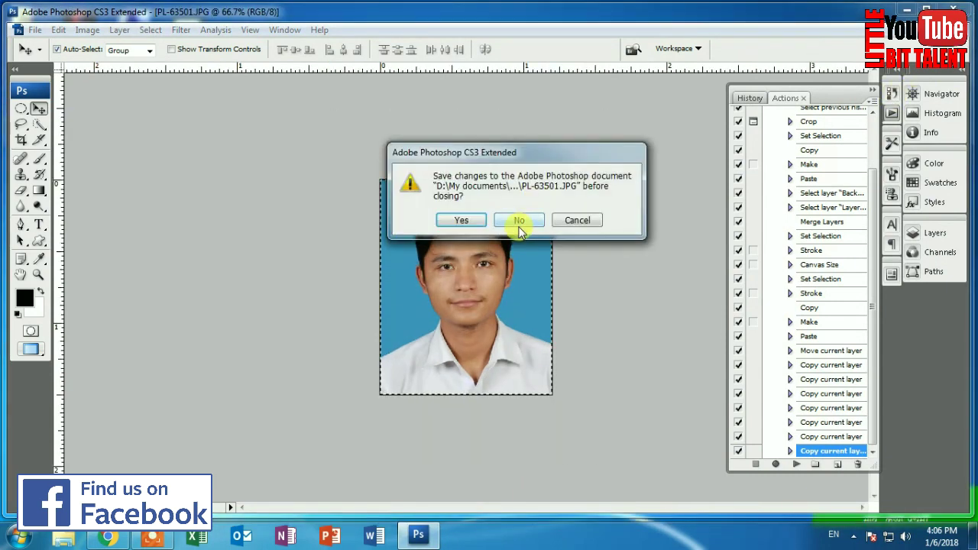
click(517, 219)
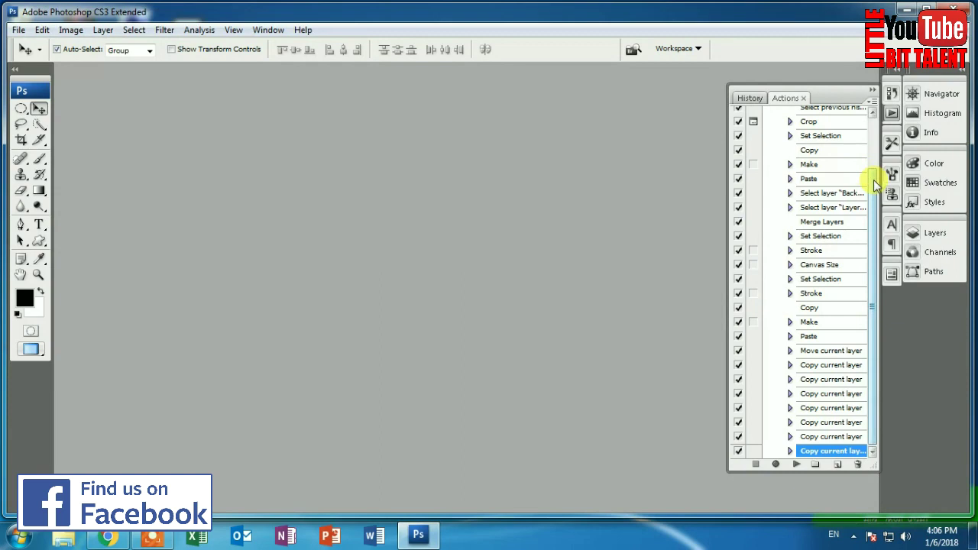
drag(872, 178, 872, 139)
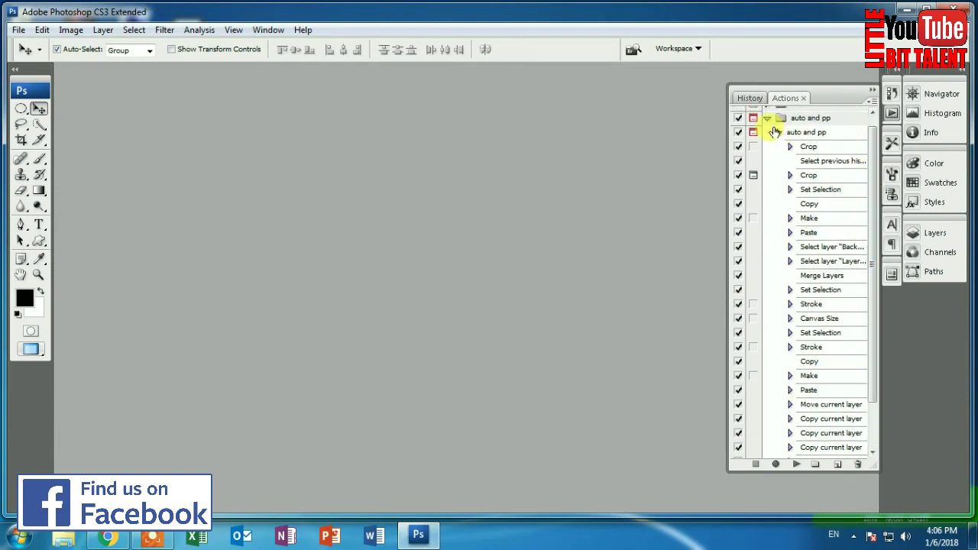
- Collapse the auto and pp action's steps and double-click the empty workspace to browse for photos
click(774, 132)
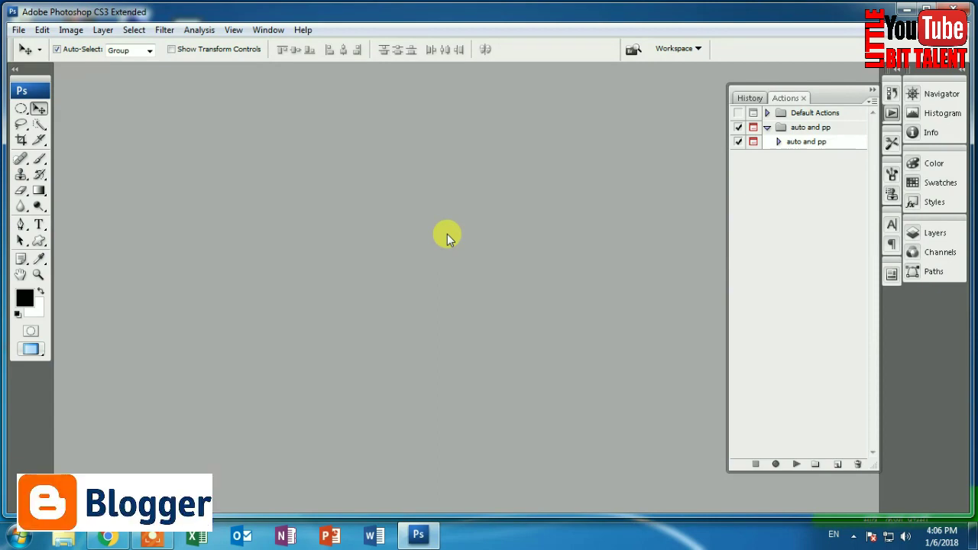
double_click(447, 237)
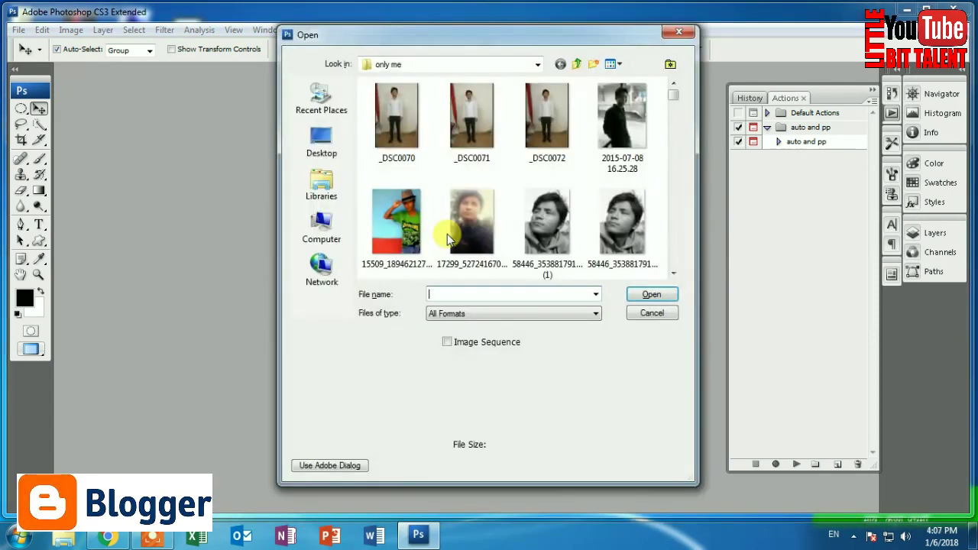
- Scroll through the photo thumbnails in the only me folder
click(450, 235)
scroll(452, 234, down, 2)
scroll(455, 233, up, 2)
scroll(457, 233, down, 3)
scroll(457, 233, down, 2)
scroll(457, 233, down, 2)
scroll(457, 233, down, 1)
scroll(457, 233, down, 1)
scroll(457, 235, down, 2)
scroll(457, 235, down, 1)
scroll(457, 235, down, 1)
scroll(457, 234, down, 1)
scroll(457, 235, down, 1)
scroll(456, 234, down, 1)
scroll(457, 235, down, 1)
scroll(457, 235, down, 1)
scroll(457, 234, down, 2)
scroll(457, 235, down, 1)
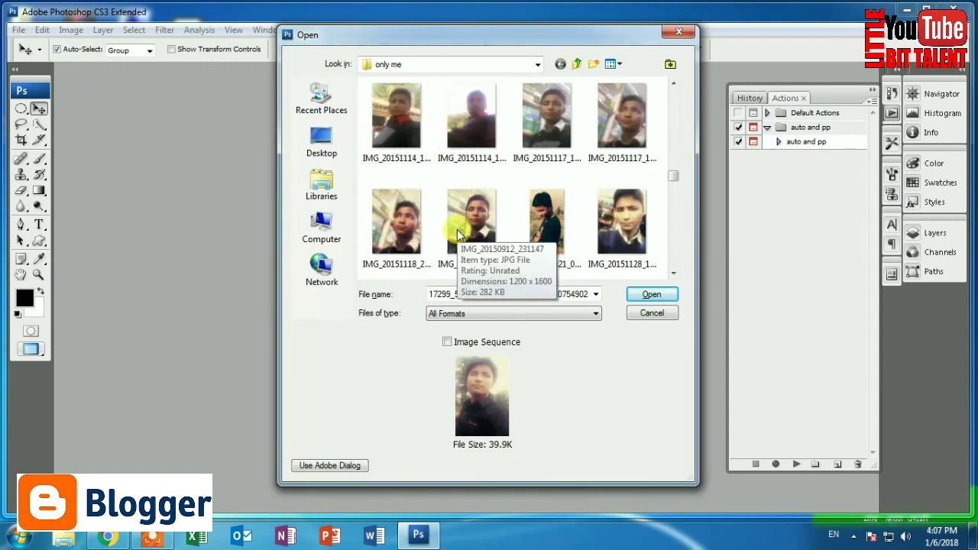
scroll(457, 234, down, 1)
scroll(457, 235, down, 1)
scroll(457, 234, down, 1)
scroll(457, 234, down, 1)
scroll(457, 235, down, 1)
scroll(457, 235, down, 4)
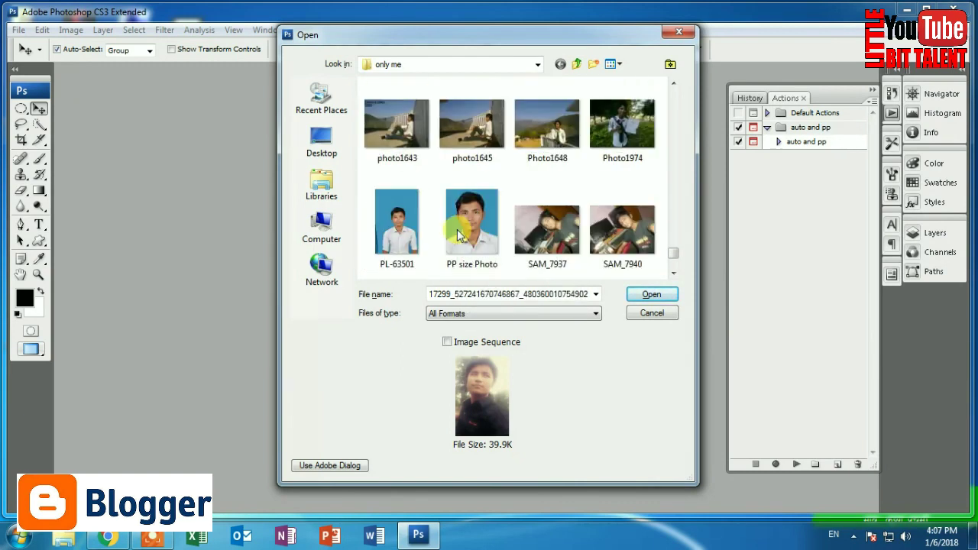
scroll(457, 234, up, 2)
scroll(479, 210, up, 3)
scroll(479, 210, up, 2)
scroll(479, 210, up, 2)
scroll(478, 208, up, 2)
scroll(478, 208, up, 2)
scroll(478, 208, up, 2)
scroll(478, 209, up, 2)
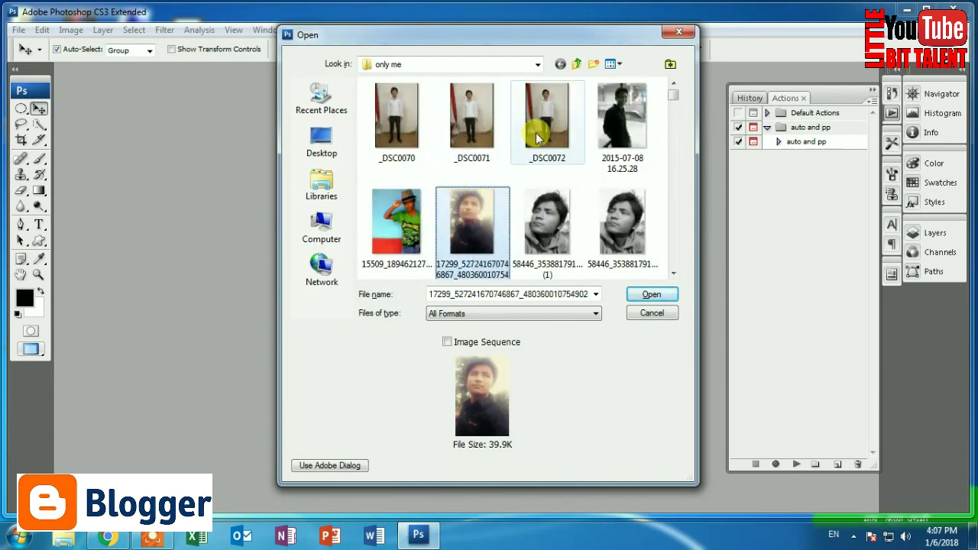
- Preview _DSC0072, then select and open _DSC0070
click(537, 132)
click(419, 134)
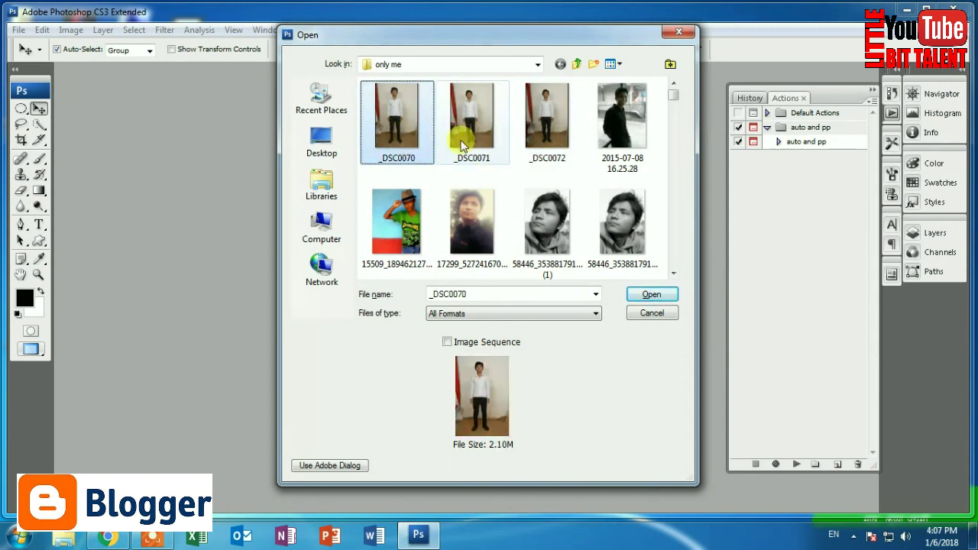
click(651, 295)
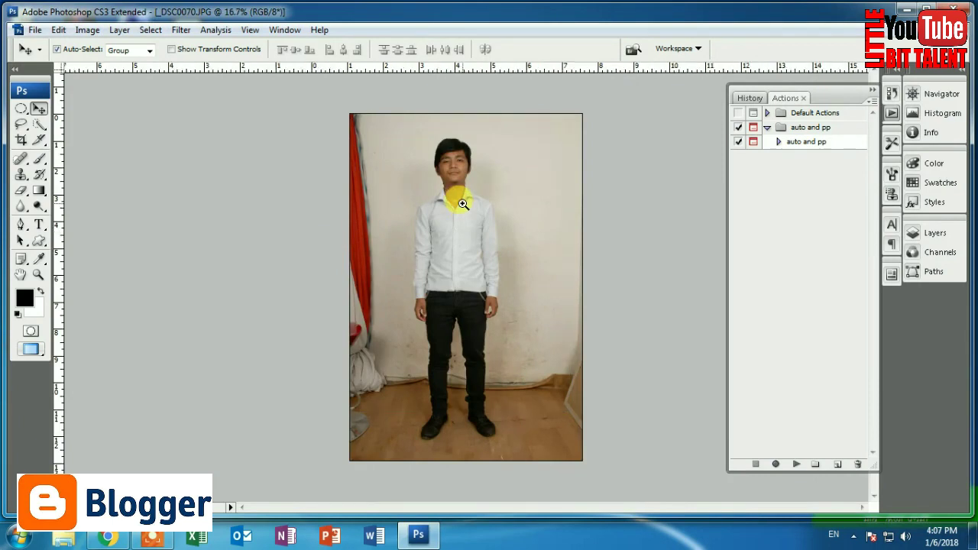
- Zoom in and pan onto the man's face, then zoom back out to 50%
click(458, 204)
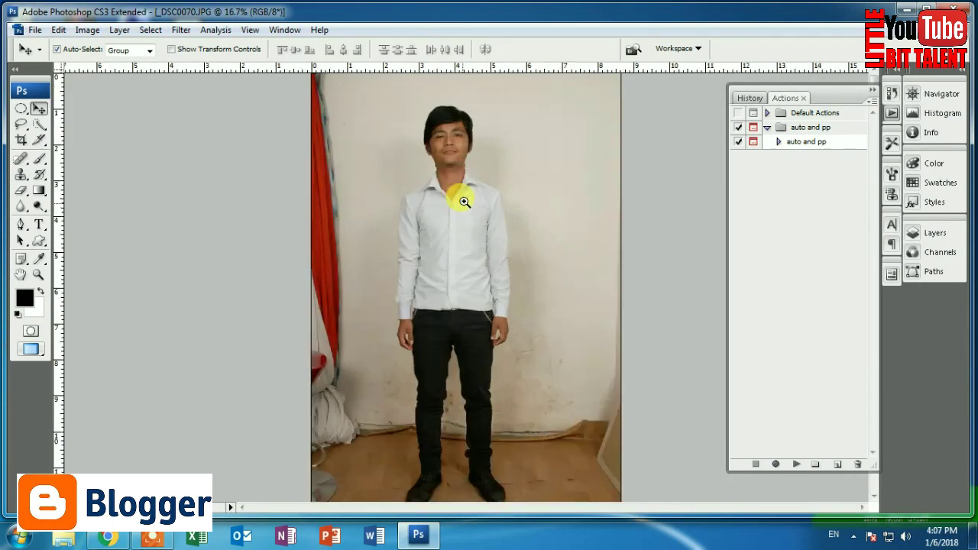
click(459, 190)
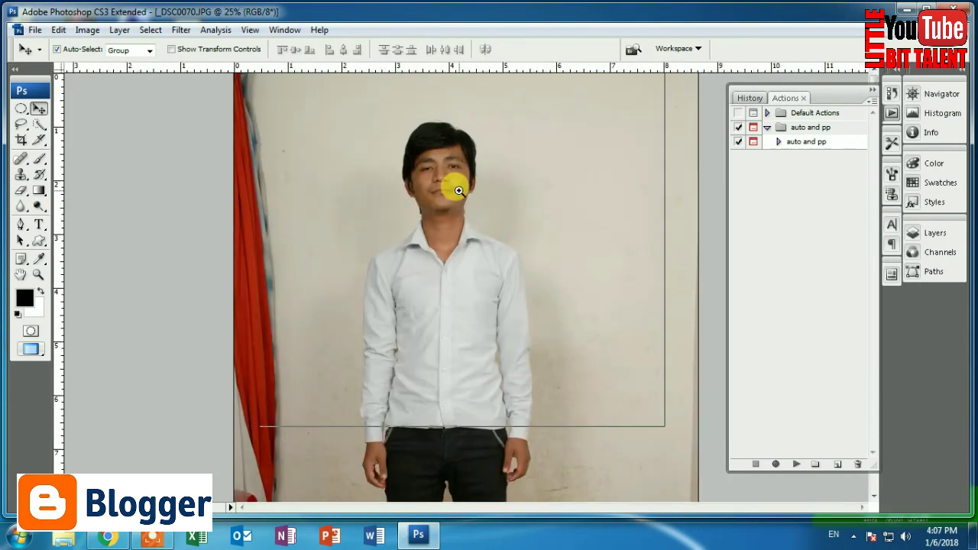
click(456, 189)
click(433, 235)
mouse_move(448, 310)
mouse_down()
mouse_move(421, 229)
mouse_move(392, 207)
mouse_up()
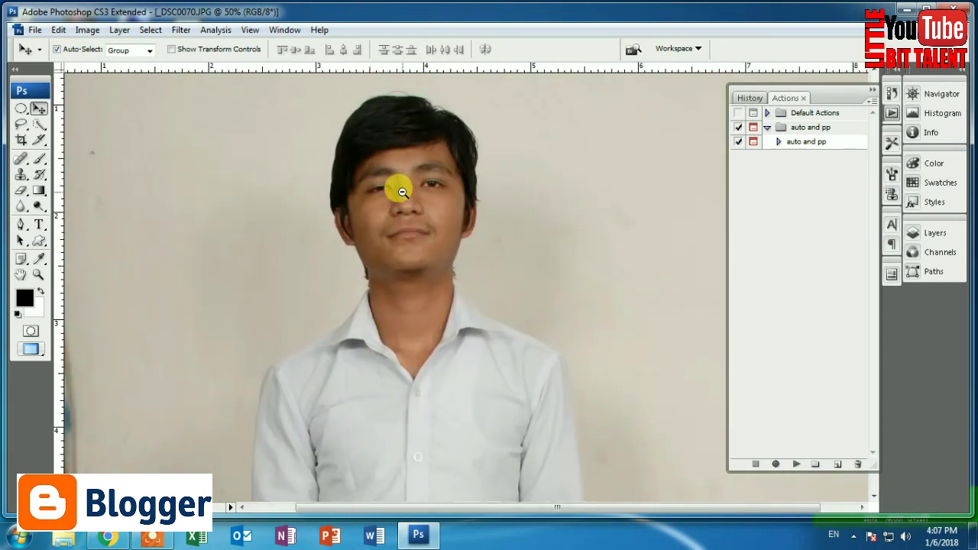
alt+click(437, 218)
click(444, 254)
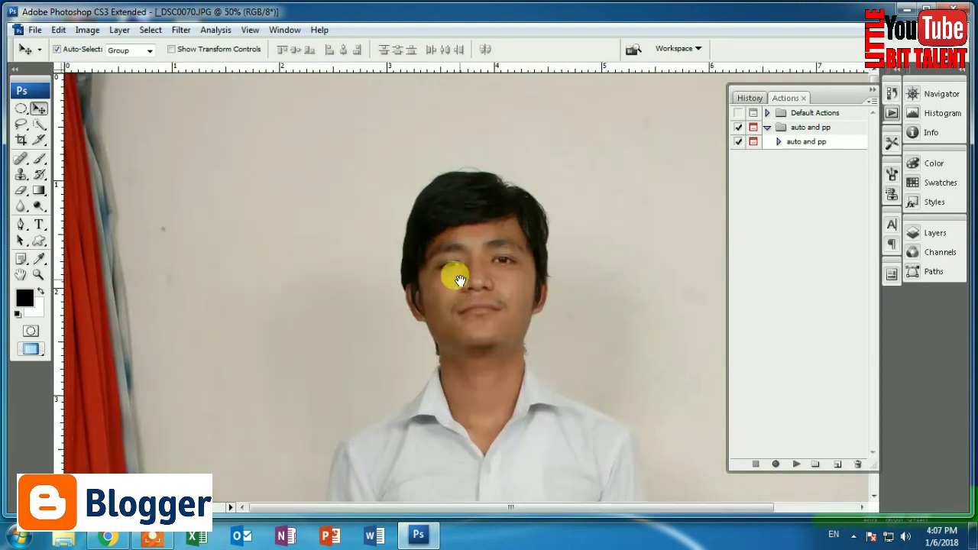
click(446, 258)
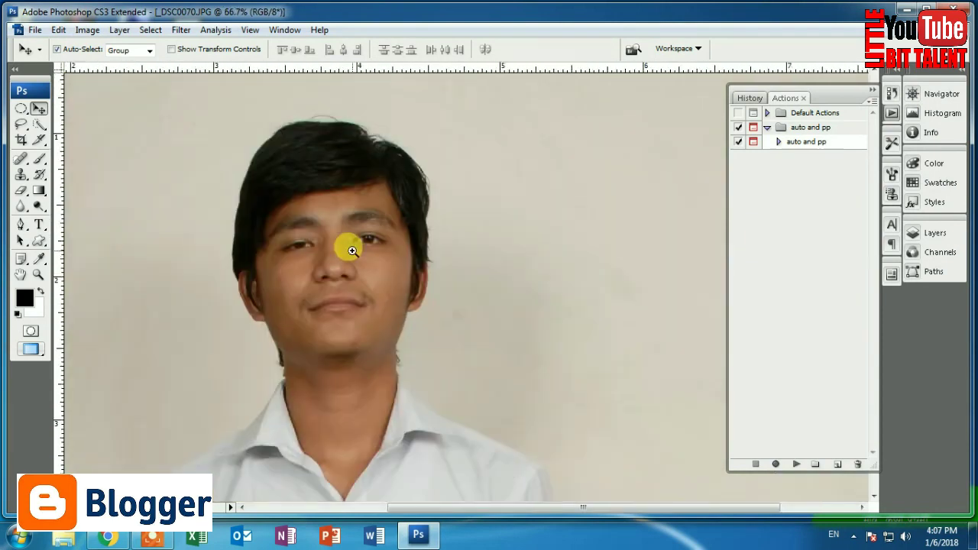
click(362, 262)
alt+click(426, 297)
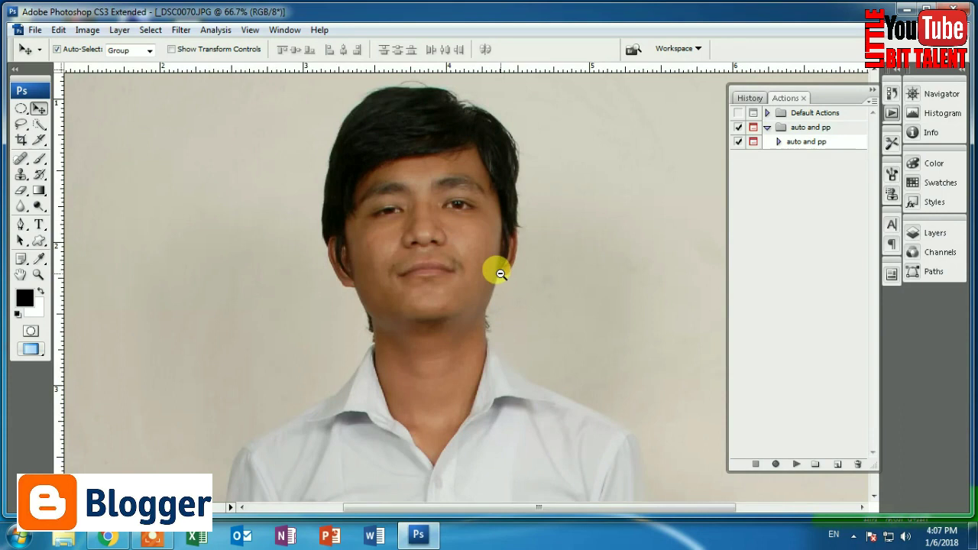
alt+click(491, 277)
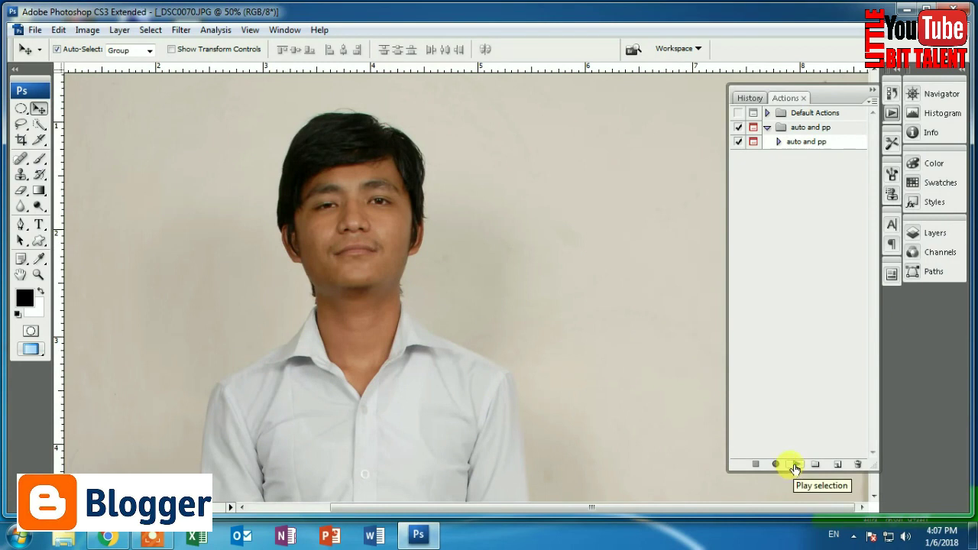
- Play the auto and pp action on _DSC0070, continuing past the copy warning
click(795, 466)
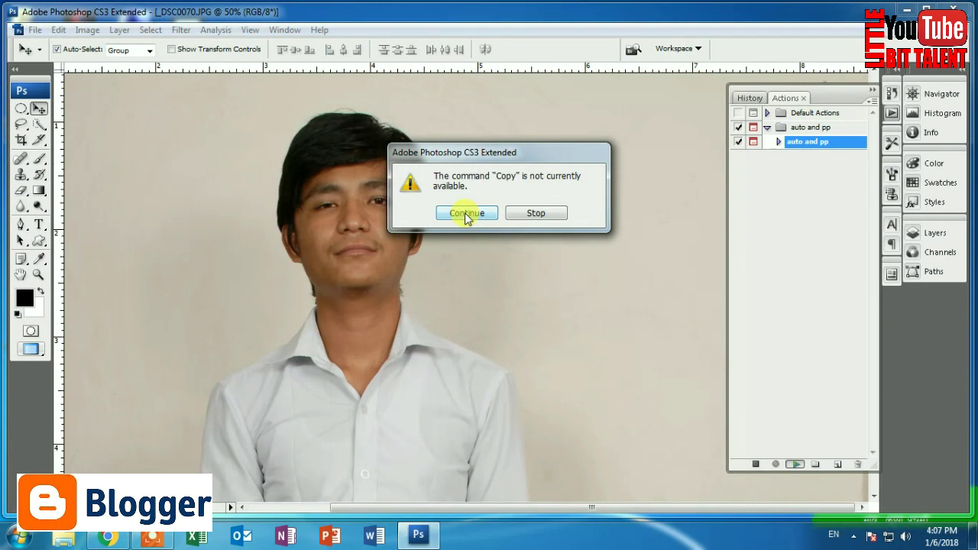
click(466, 214)
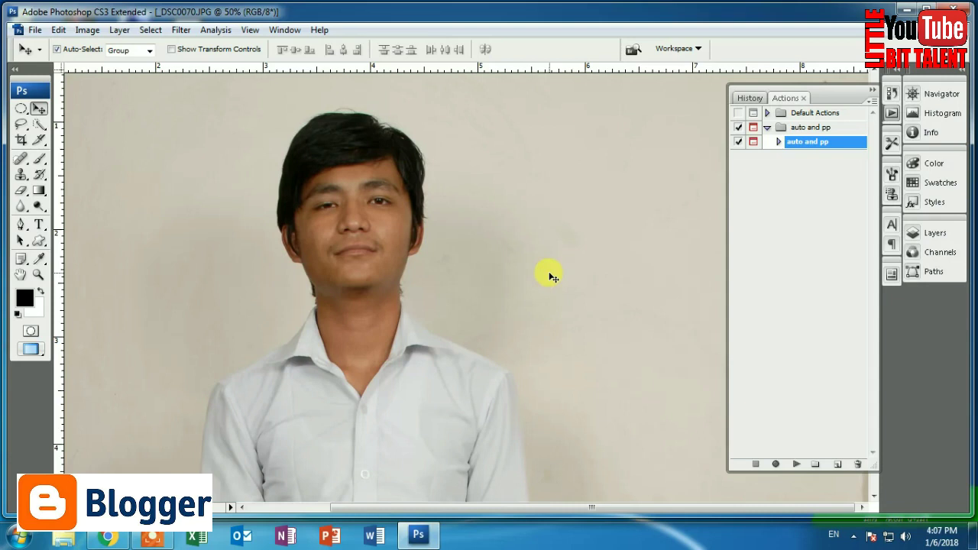
key(ctrl+minus)
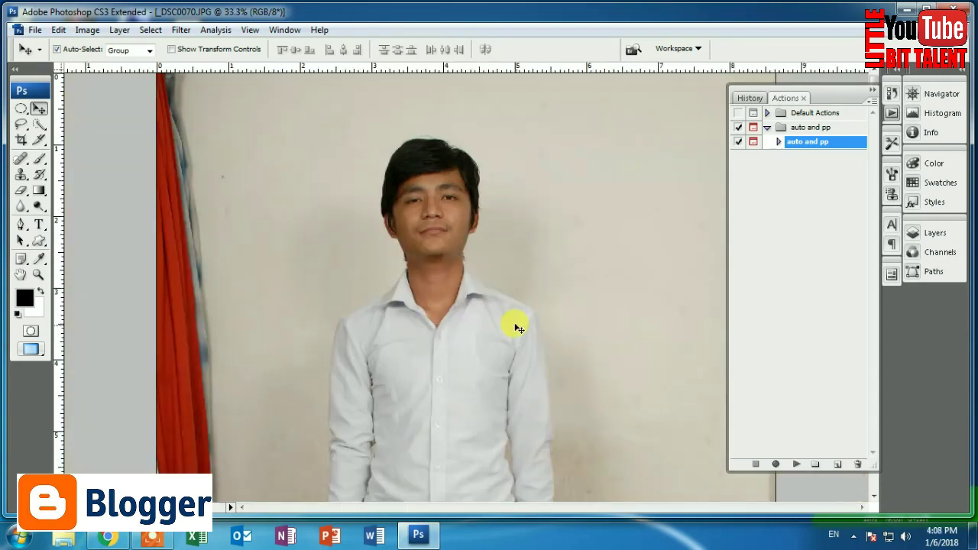
click(796, 463)
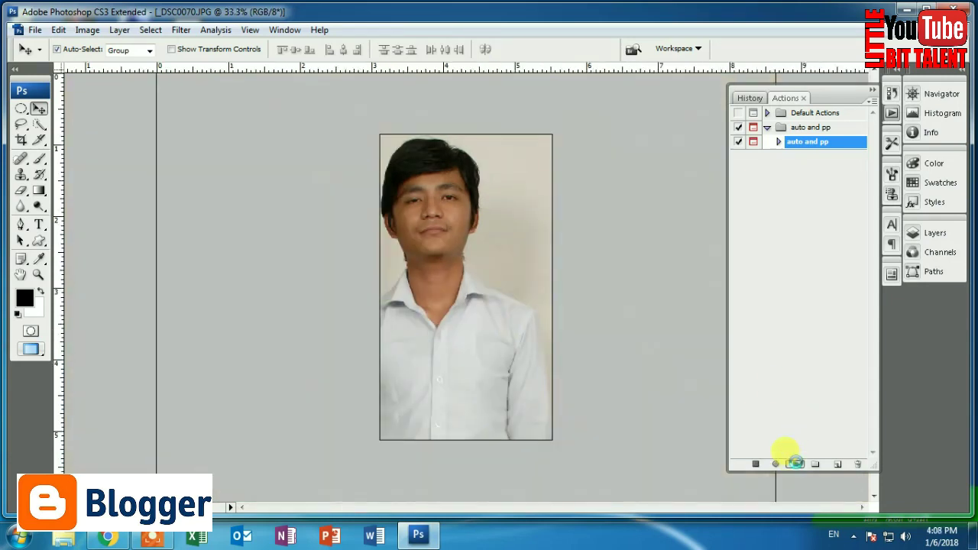
- Fit the crop frame to the man's head and shoulders and confirm so the action finishes
drag(443, 360, 478, 258)
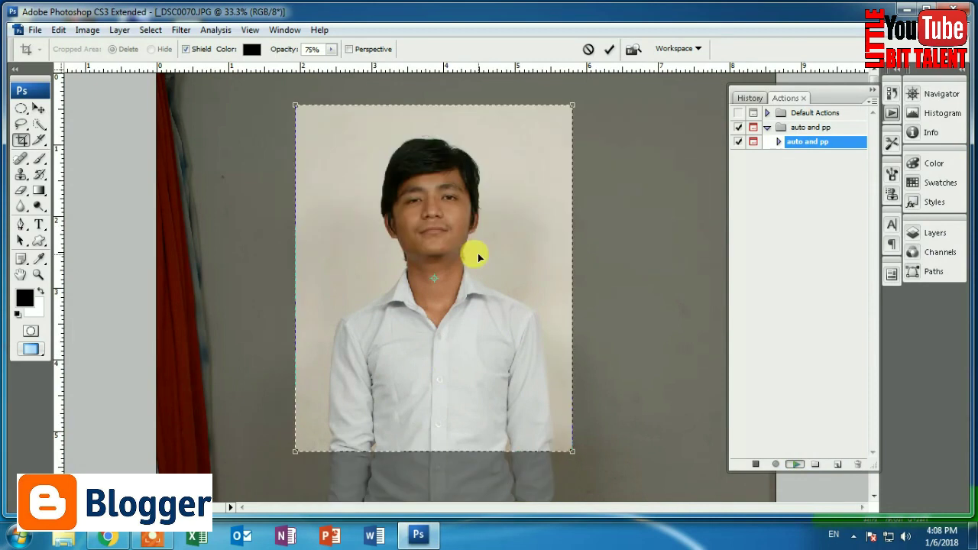
drag(479, 258, 432, 214)
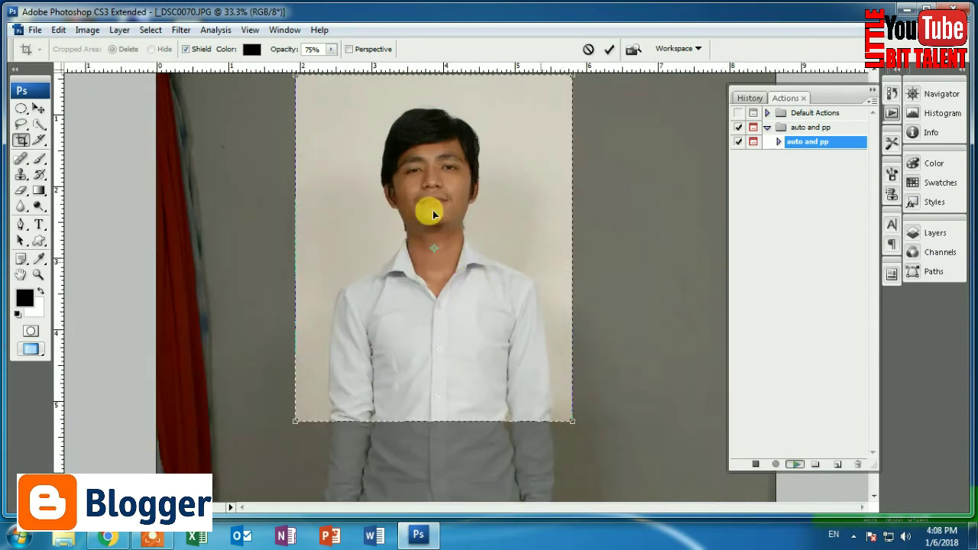
key(ctrl+minus)
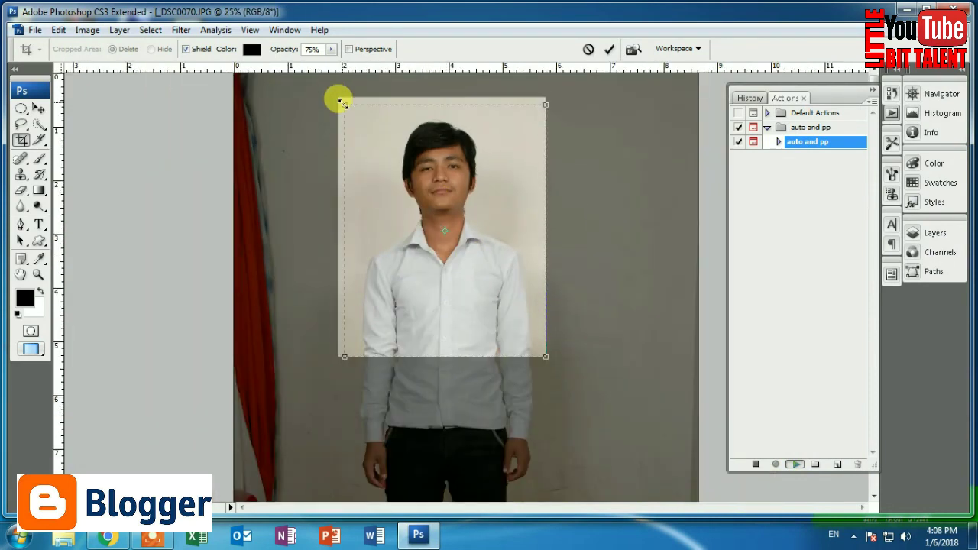
mouse_move(332, 92)
mouse_down()
mouse_move(439, 148)
mouse_move(385, 109)
mouse_move(375, 121)
mouse_up()
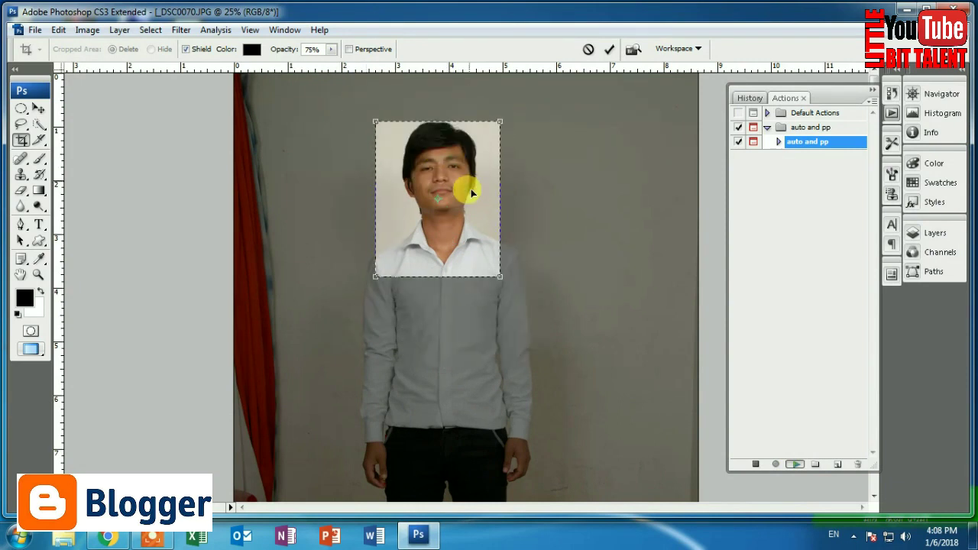
key(ctrl+plus)
drag(511, 344, 516, 342)
drag(489, 306, 492, 302)
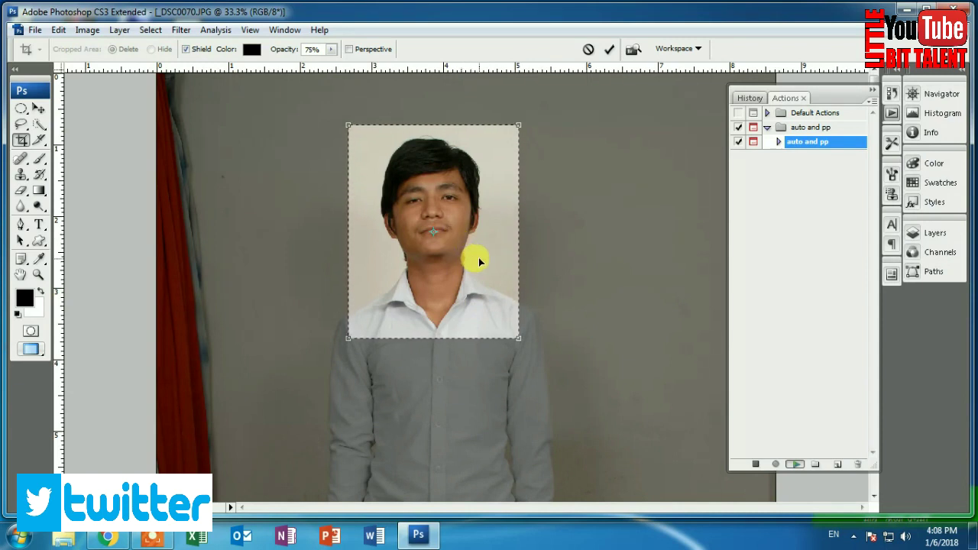
key(Return)
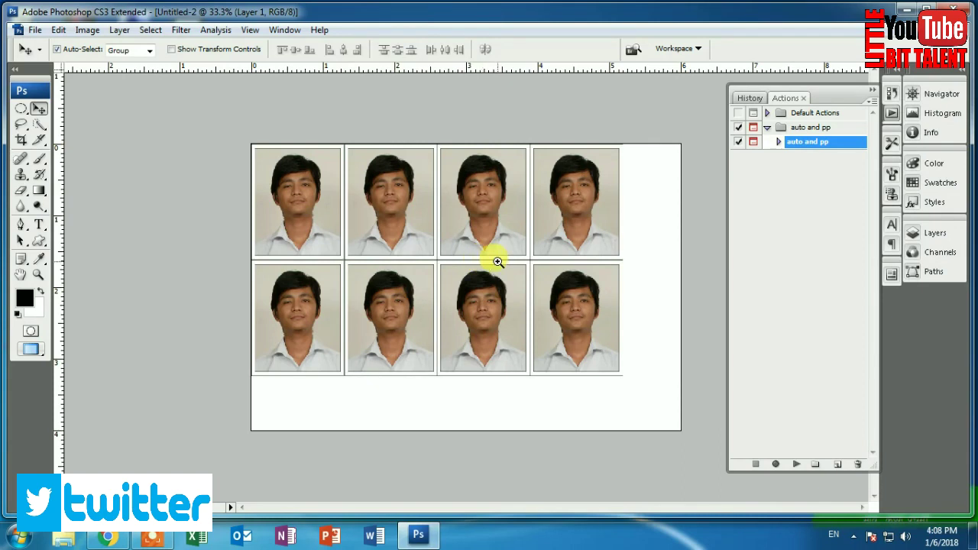
scroll(497, 262, up, 1)
scroll(497, 262, down, 1)
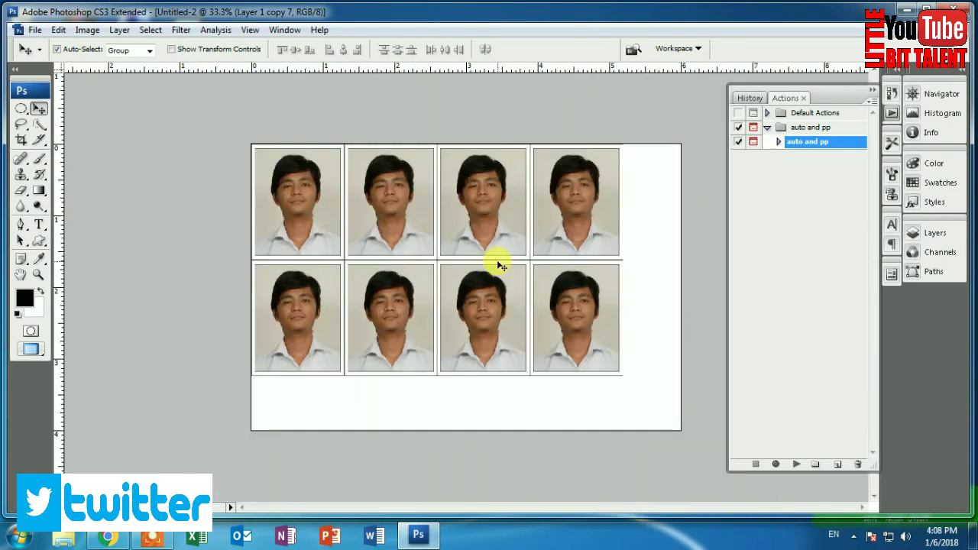